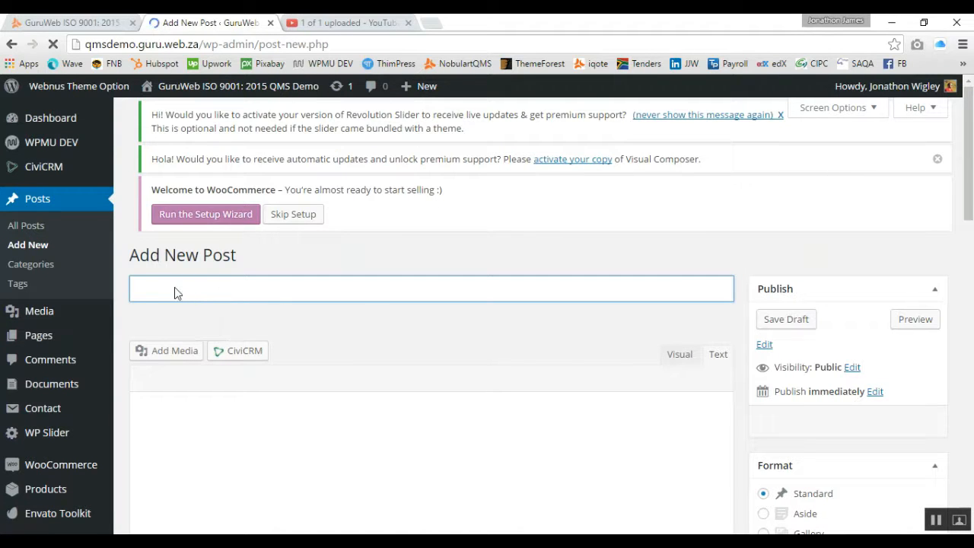
Step: Try the new post's content editor in both Text and Visual modes, finishing in Visual mode
{"action": "scroll", "coordinate": [328, 296], "scroll_direction": "down", "scroll_amount": 2}
{"action": "left_click", "coordinate": [316, 286]}
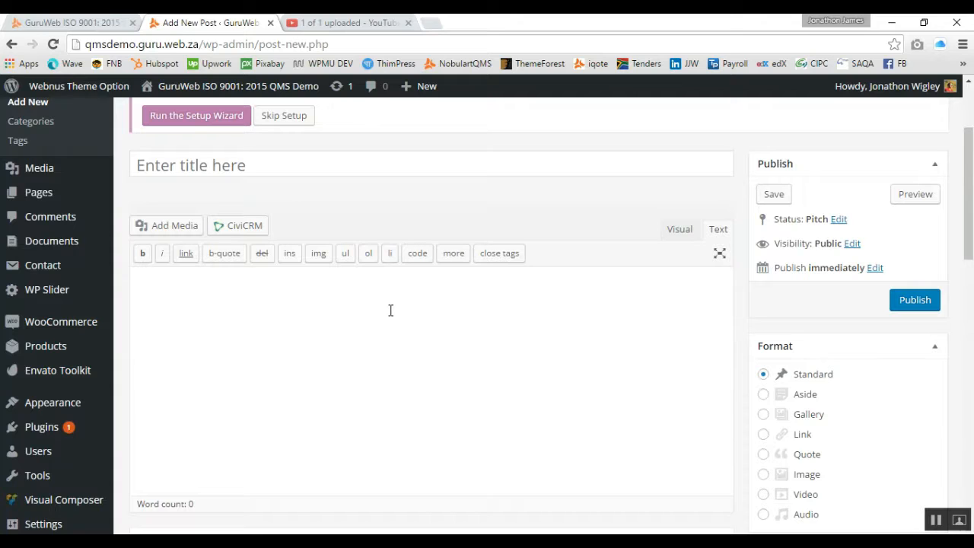
{"action": "left_click", "coordinate": [673, 232]}
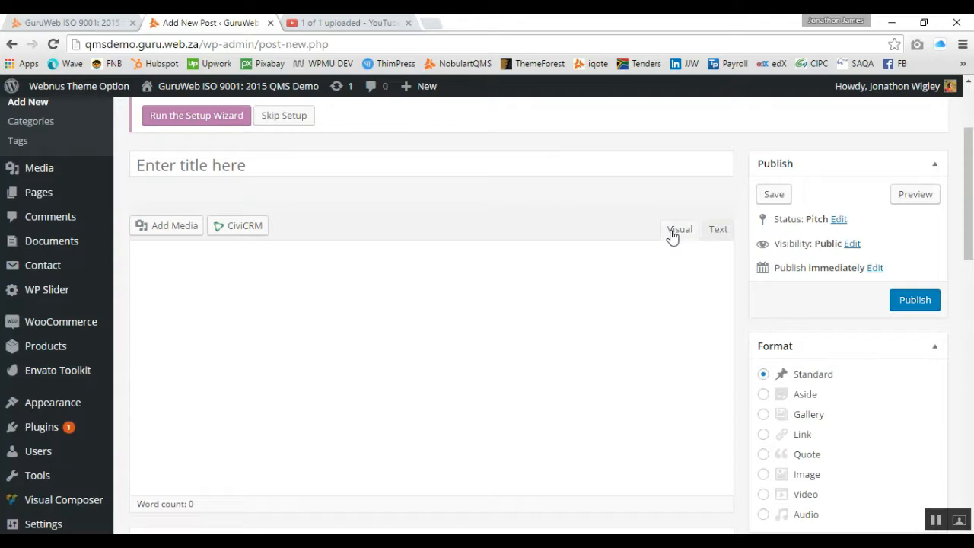
{"action": "left_click", "coordinate": [718, 231]}
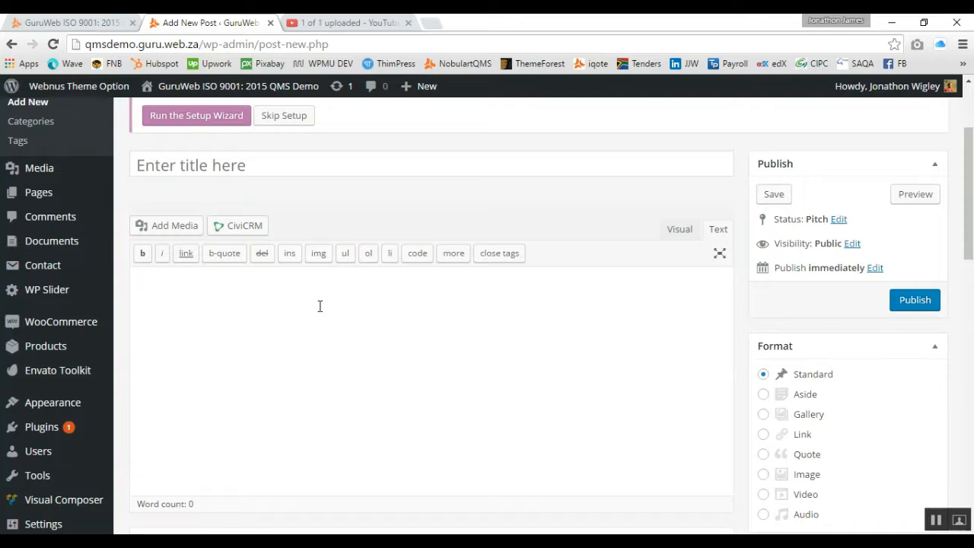
{"action": "left_click", "coordinate": [676, 231]}
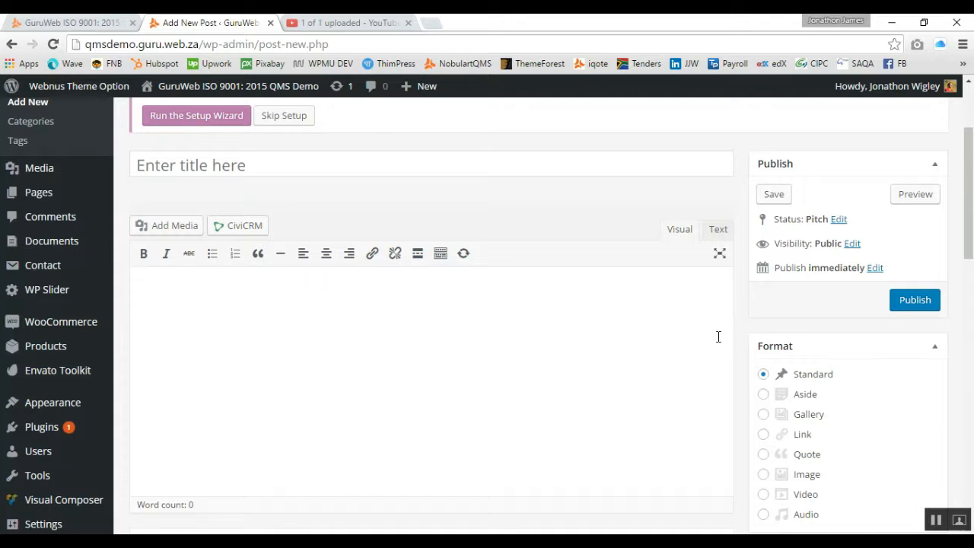
Step: Examine the post's featured image options in the media library and file upload, closing them without choosing an image
{"action": "scroll", "coordinate": [718, 337], "scroll_direction": "down", "scroll_amount": 5}
{"action": "scroll", "coordinate": [735, 357], "scroll_direction": "down", "scroll_amount": 3}
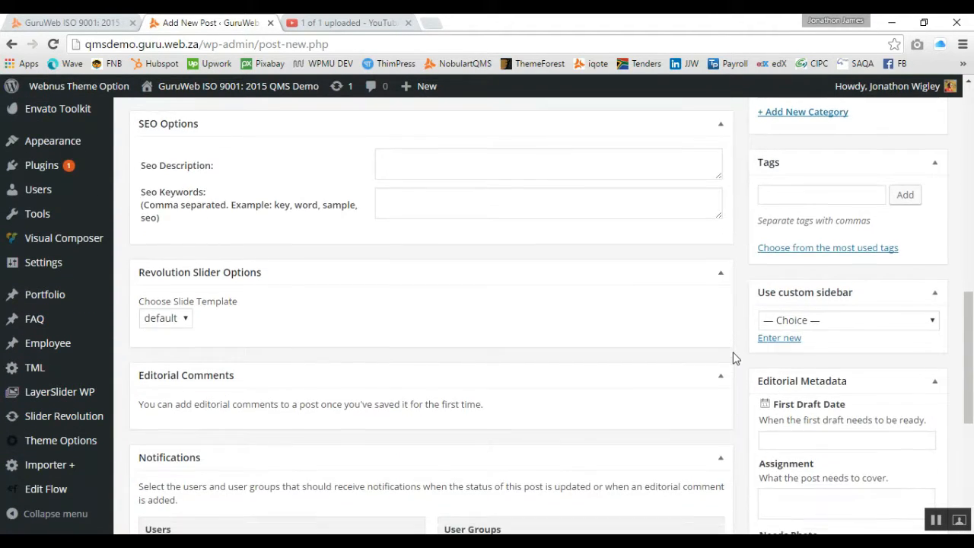
{"action": "scroll", "coordinate": [735, 358], "scroll_direction": "down", "scroll_amount": 4}
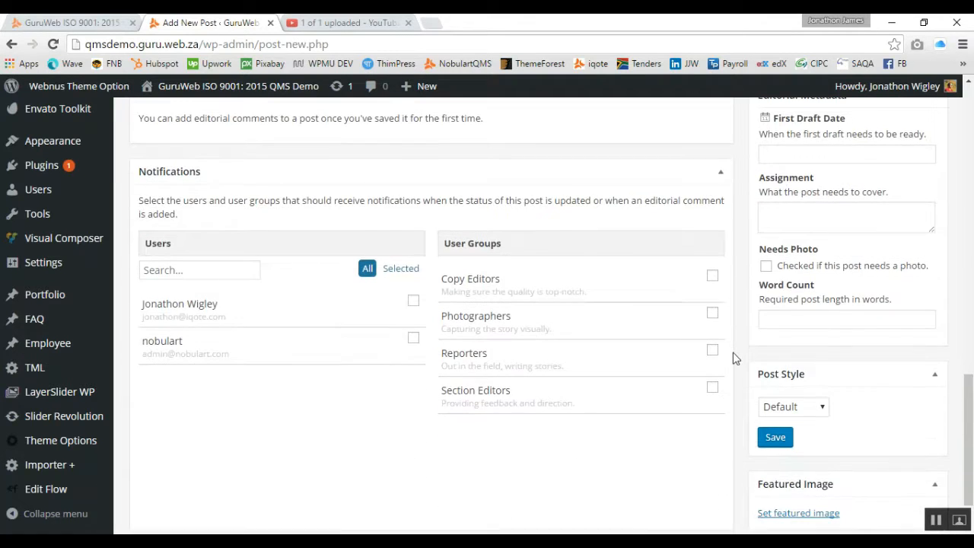
{"action": "scroll", "coordinate": [735, 358], "scroll_direction": "down", "scroll_amount": 1}
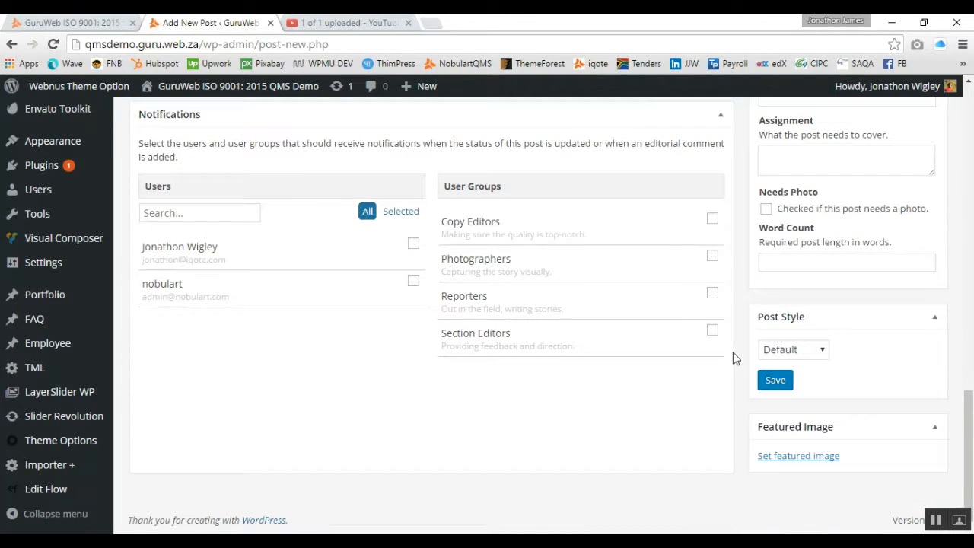
{"action": "left_click", "coordinate": [793, 461]}
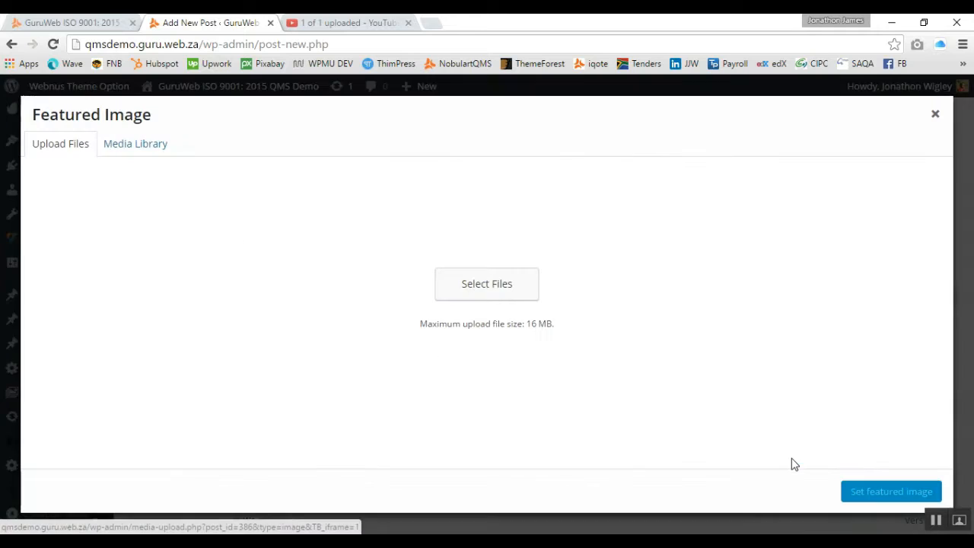
{"action": "left_click", "coordinate": [126, 145]}
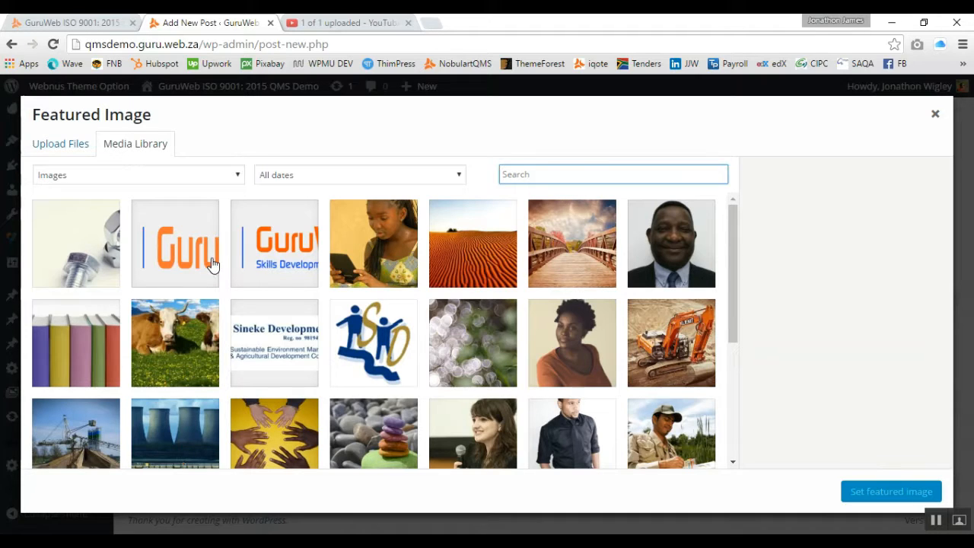
{"action": "left_click", "coordinate": [70, 147]}
{"action": "left_click", "coordinate": [498, 327]}
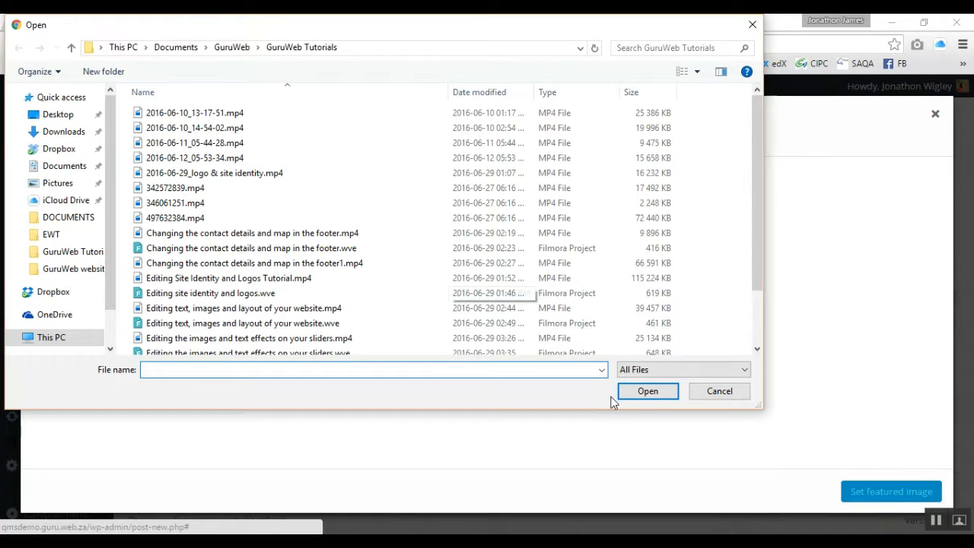
{"action": "left_click", "coordinate": [716, 396]}
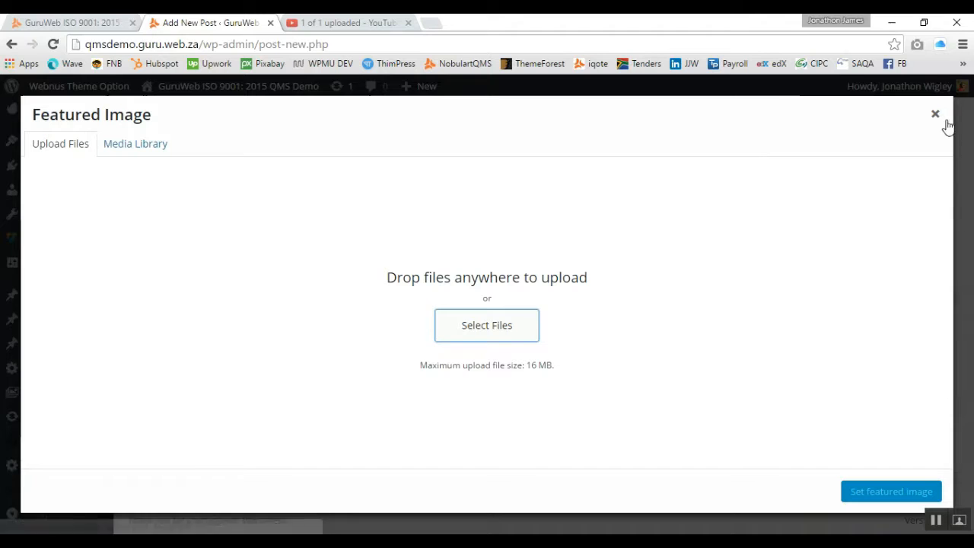
{"action": "left_click", "coordinate": [936, 115]}
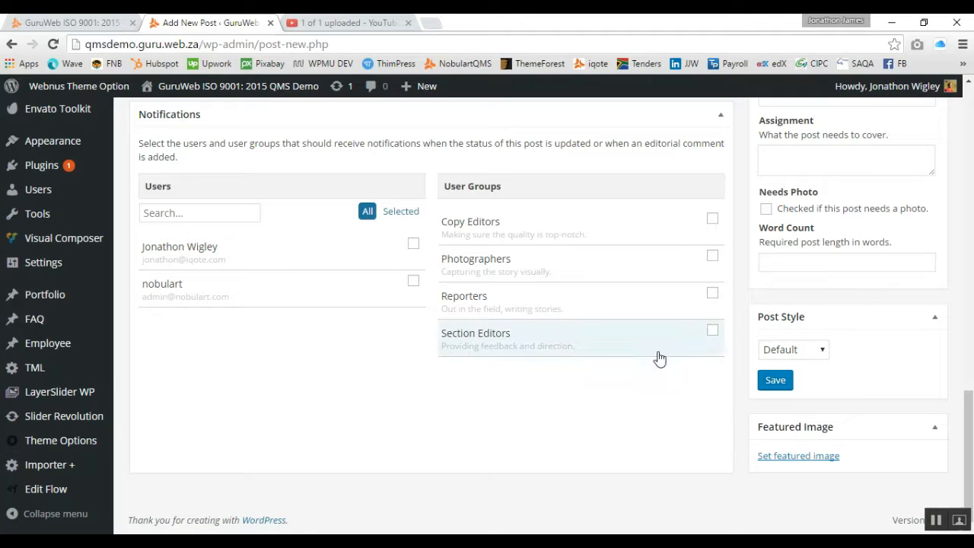
Step: Review the new post form's SEO, video or audio, category, format and title sections
{"action": "scroll", "coordinate": [659, 358], "scroll_direction": "up", "scroll_amount": 2}
{"action": "scroll", "coordinate": [659, 355], "scroll_direction": "up", "scroll_amount": 5}
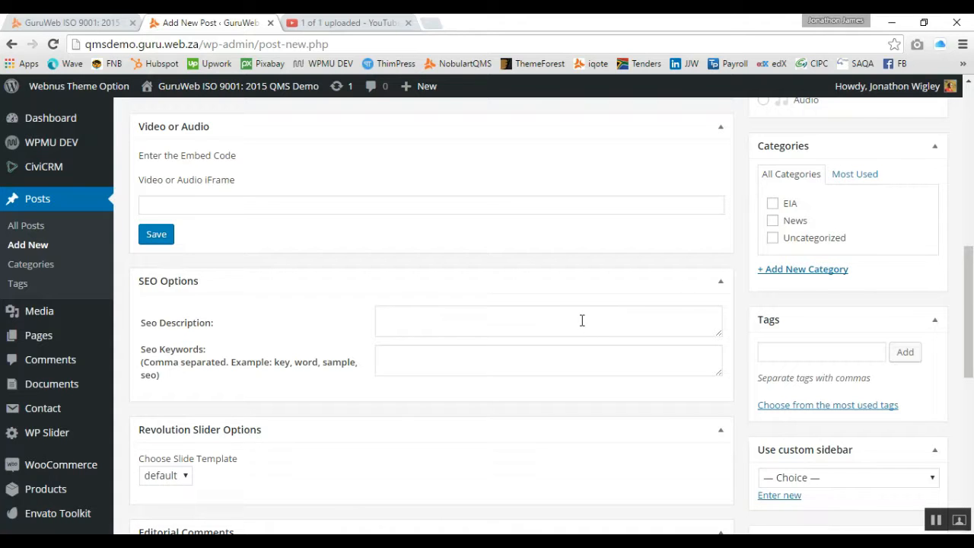
{"action": "scroll", "coordinate": [565, 310], "scroll_direction": "up", "scroll_amount": 2}
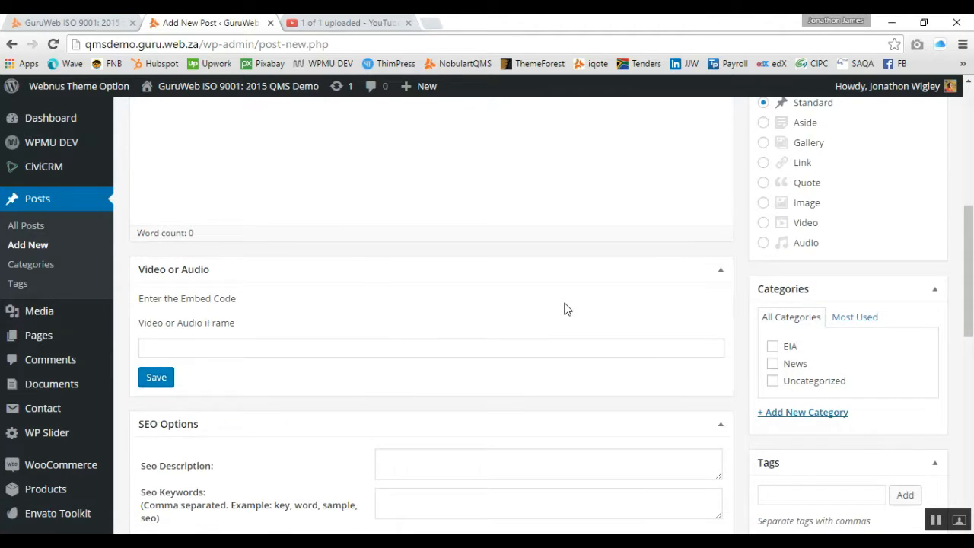
{"action": "scroll", "coordinate": [565, 309], "scroll_direction": "up", "scroll_amount": 3}
{"action": "scroll", "coordinate": [565, 303], "scroll_direction": "down", "scroll_amount": 6}
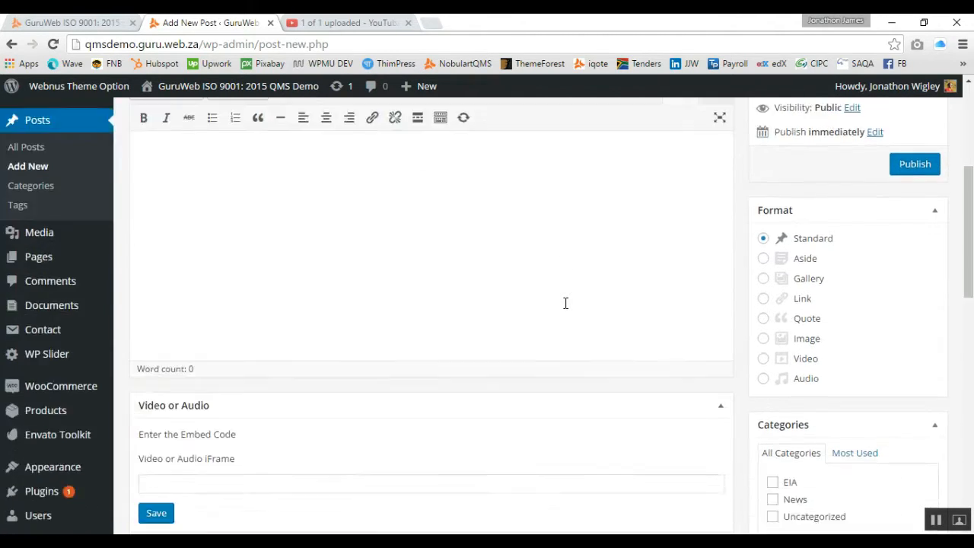
{"action": "scroll", "coordinate": [566, 303], "scroll_direction": "up", "scroll_amount": 7}
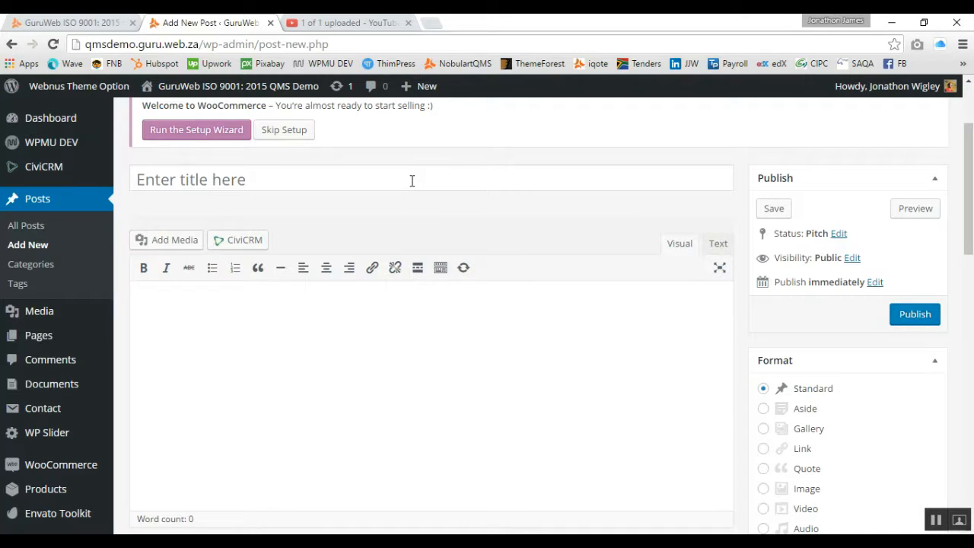
{"action": "scroll", "coordinate": [556, 238], "scroll_direction": "up", "scroll_amount": 2}
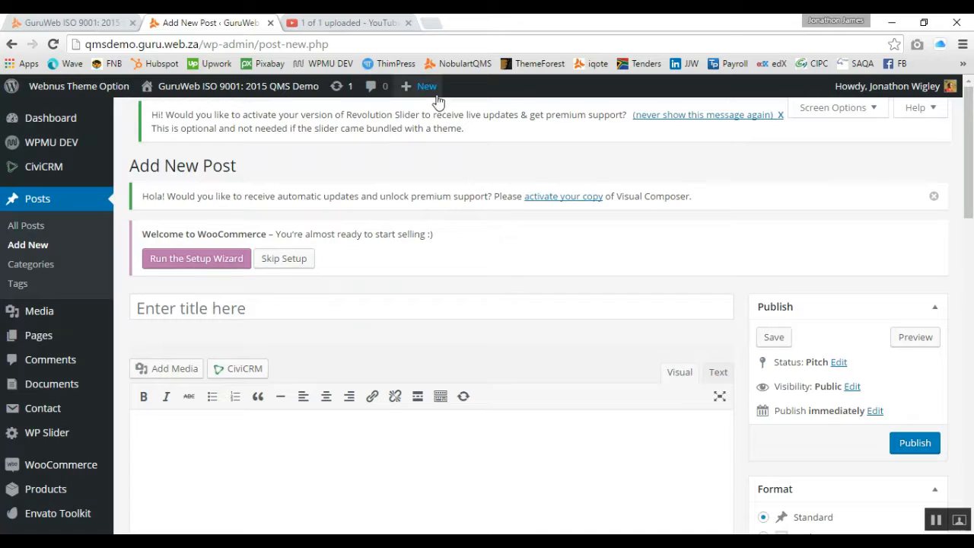
Step: Create a new page and open it in the Visual Composer frontend editor
{"action": "mouse_move", "coordinate": [425, 90]}
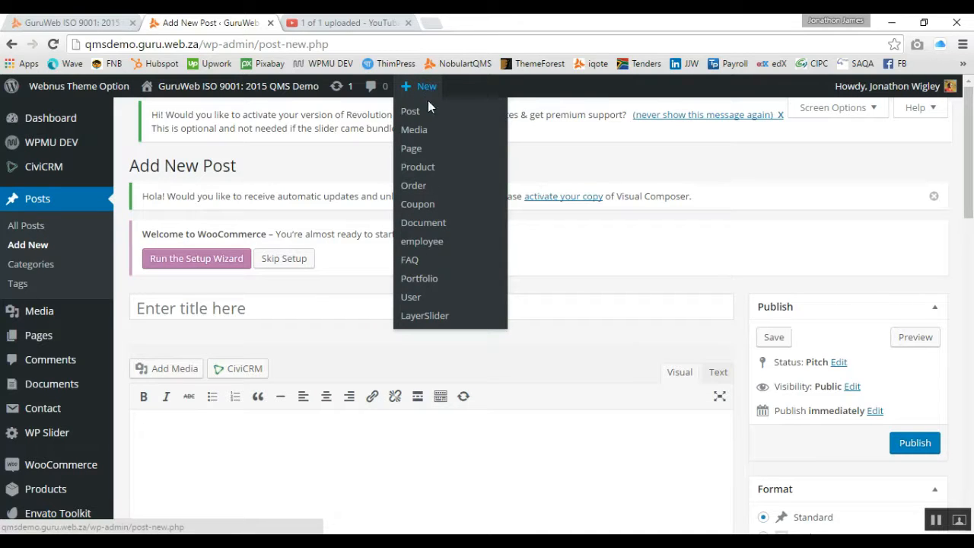
{"action": "left_click", "coordinate": [413, 151]}
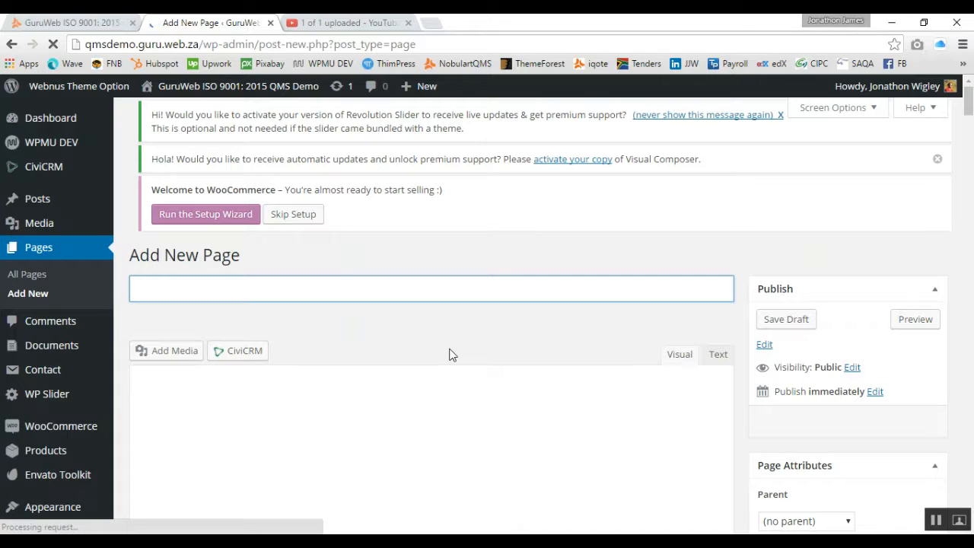
{"action": "scroll", "coordinate": [449, 354], "scroll_direction": "down", "scroll_amount": 1}
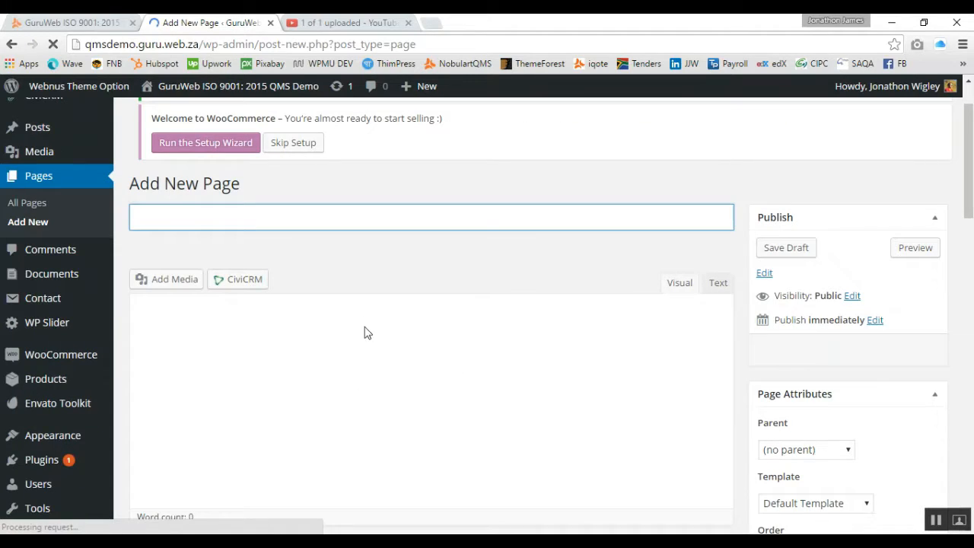
{"action": "scroll", "coordinate": [389, 308], "scroll_direction": "down", "scroll_amount": 1}
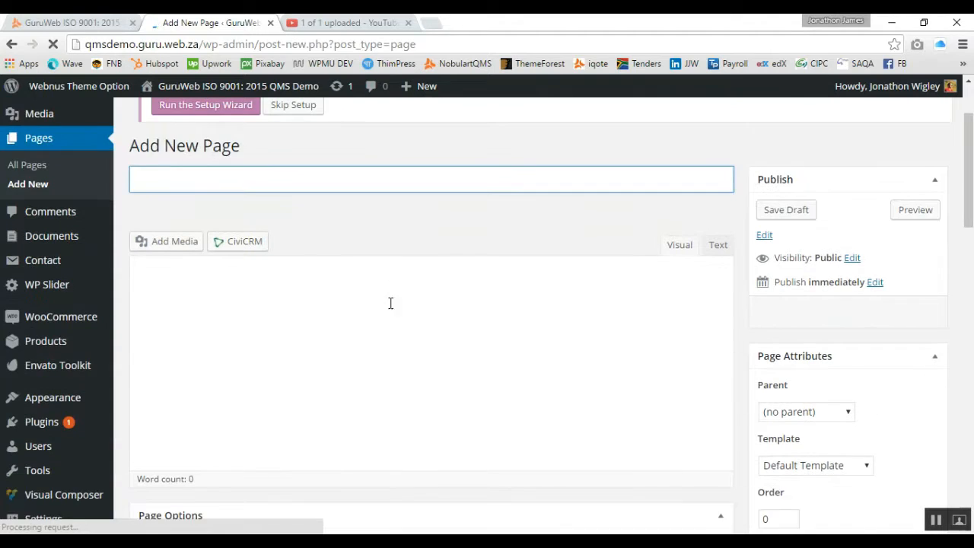
{"action": "scroll", "coordinate": [390, 303], "scroll_direction": "down", "scroll_amount": 1}
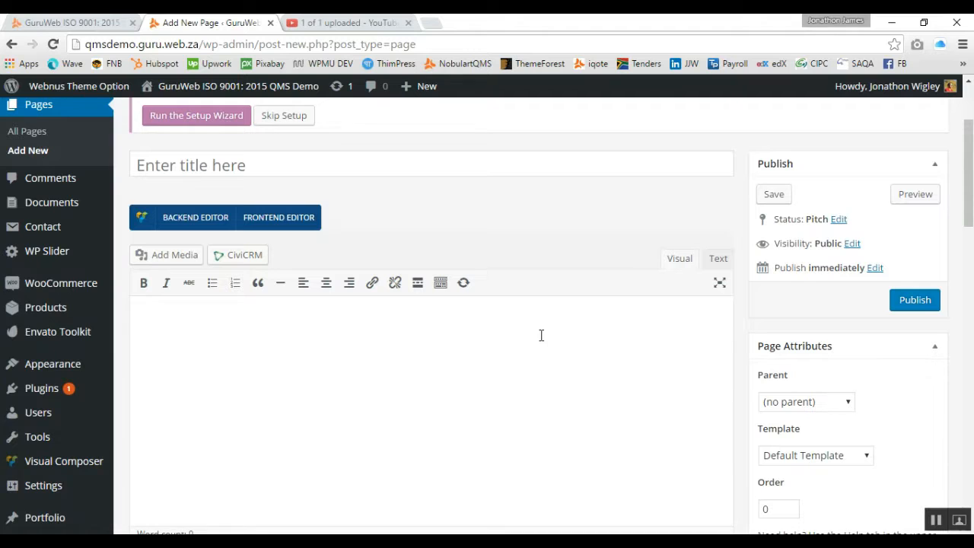
{"action": "left_click", "coordinate": [301, 221]}
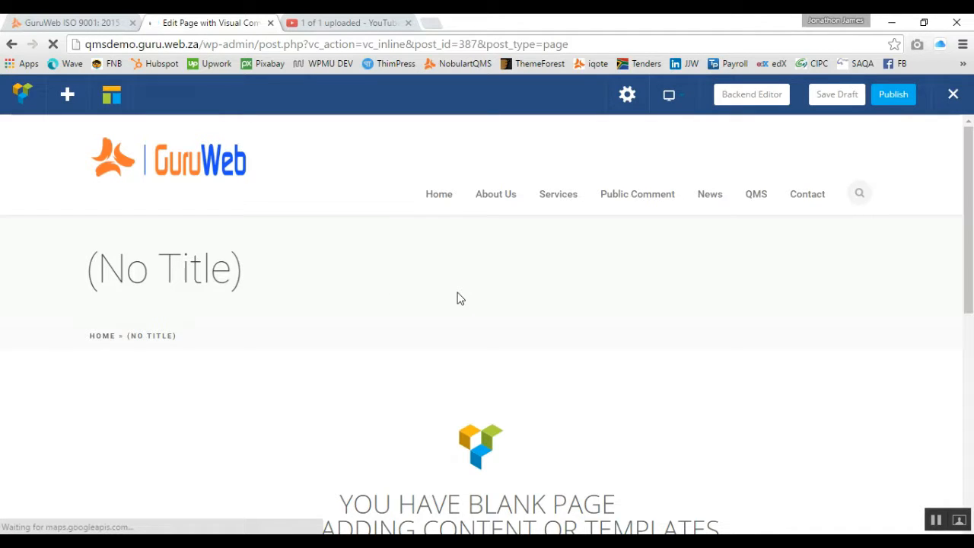
Step: Add a Row element to the blank page
{"action": "scroll", "coordinate": [457, 298], "scroll_direction": "down", "scroll_amount": 2}
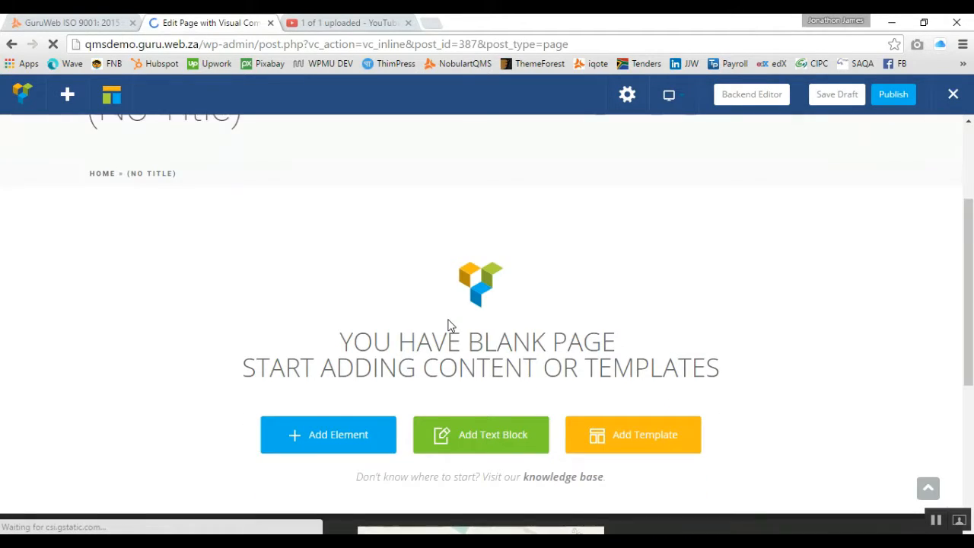
{"action": "left_click", "coordinate": [339, 429]}
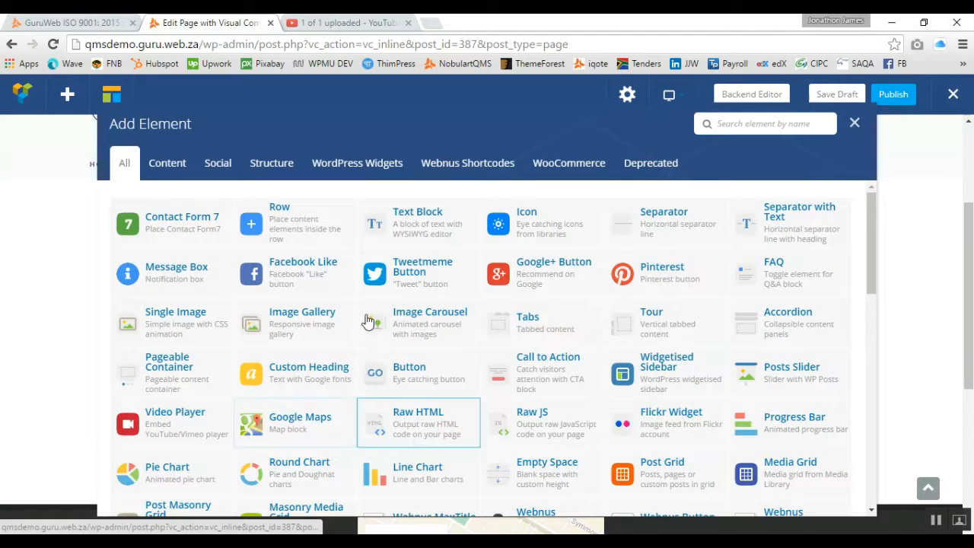
{"action": "left_click", "coordinate": [299, 237]}
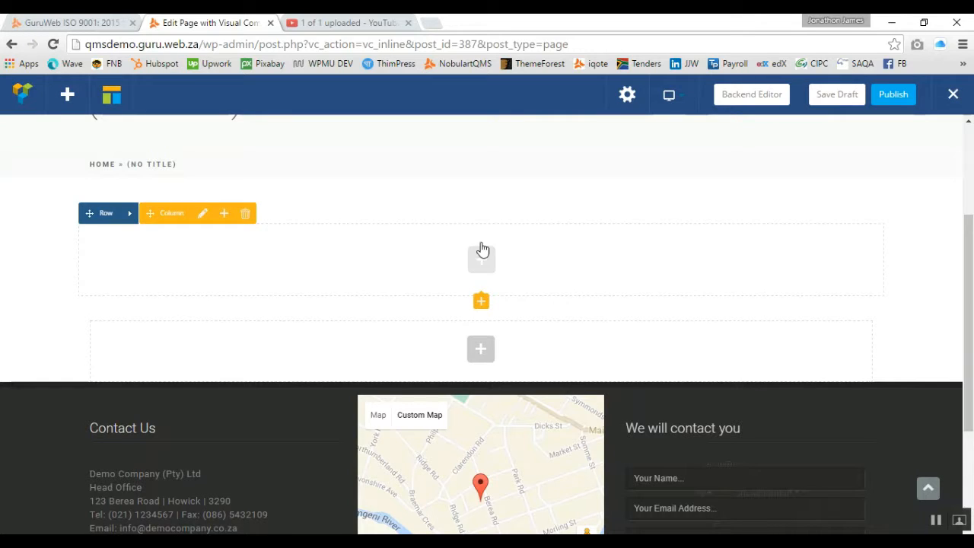
Step: Set the new row's type to FullWidth Row and save the row settings
{"action": "left_click", "coordinate": [129, 217]}
{"action": "left_click", "coordinate": [131, 216]}
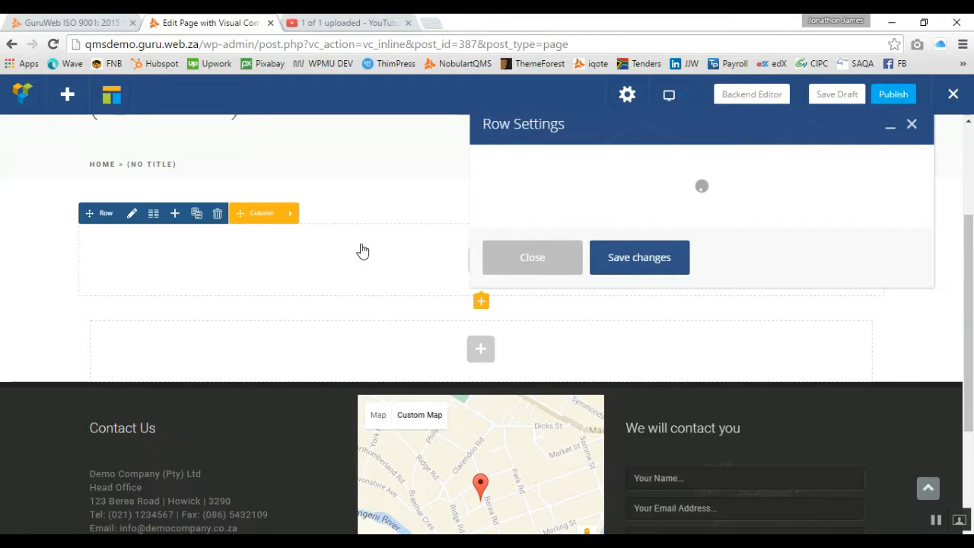
{"action": "left_click", "coordinate": [582, 193]}
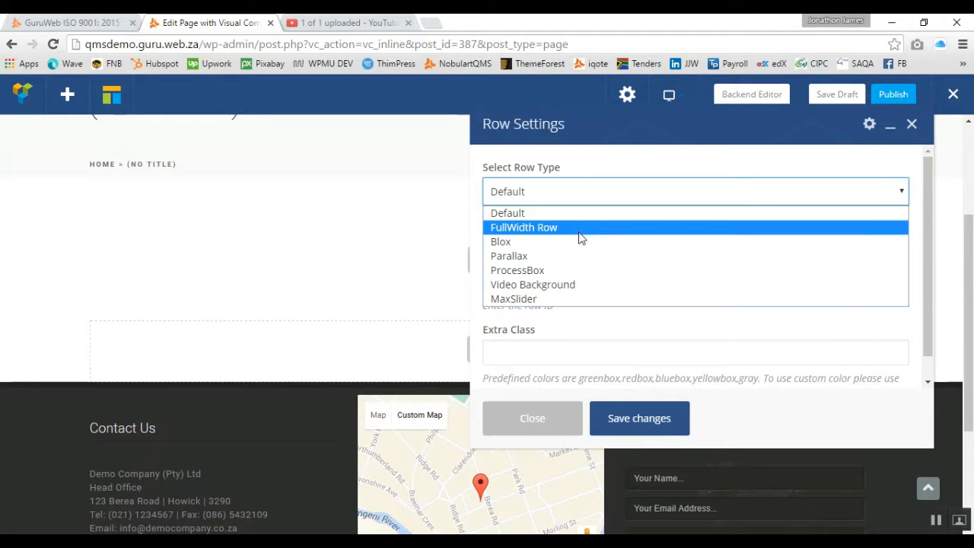
{"action": "left_click", "coordinate": [579, 230]}
{"action": "left_click", "coordinate": [639, 428]}
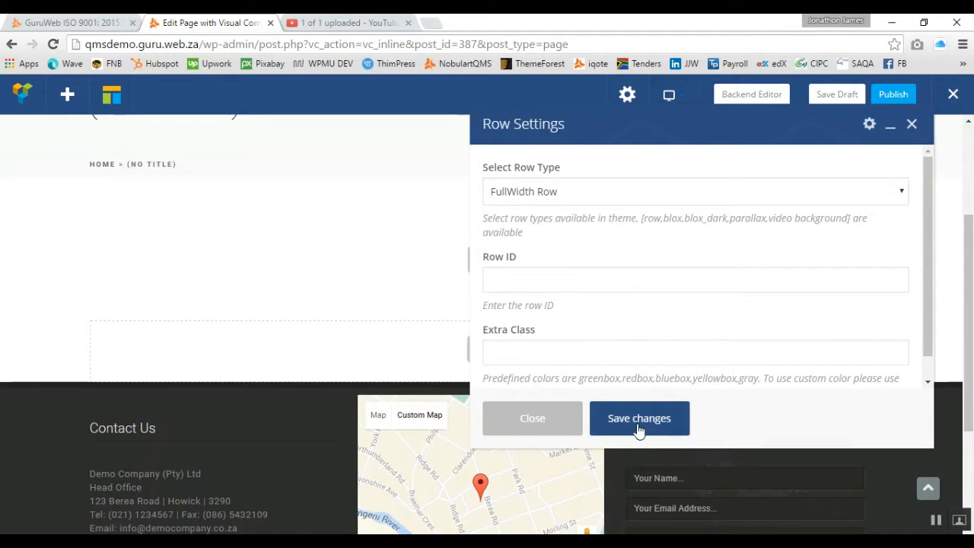
{"action": "left_click", "coordinate": [531, 430]}
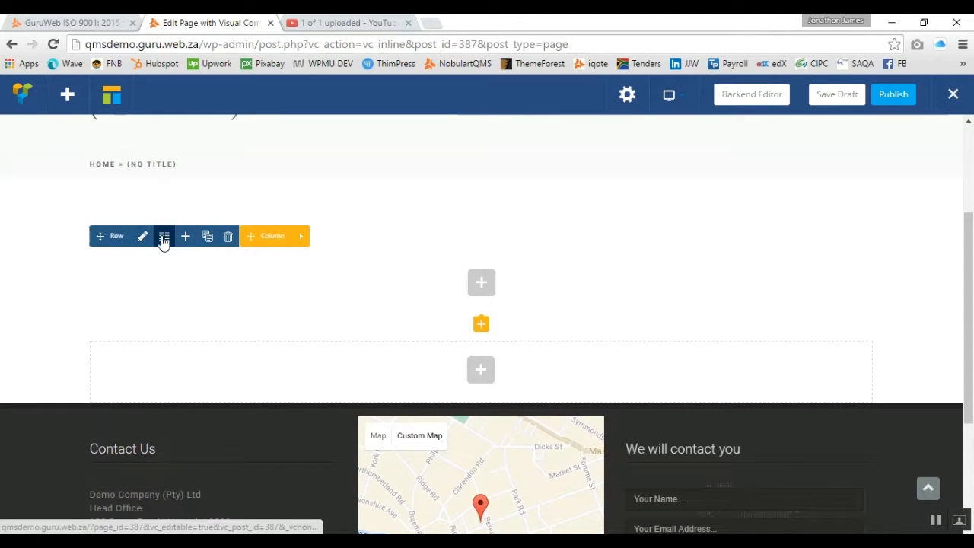
Step: Divide the full-width row into three equal columns with the 1/3 + 1/3 + 1/3 layout
{"action": "left_click", "coordinate": [163, 240]}
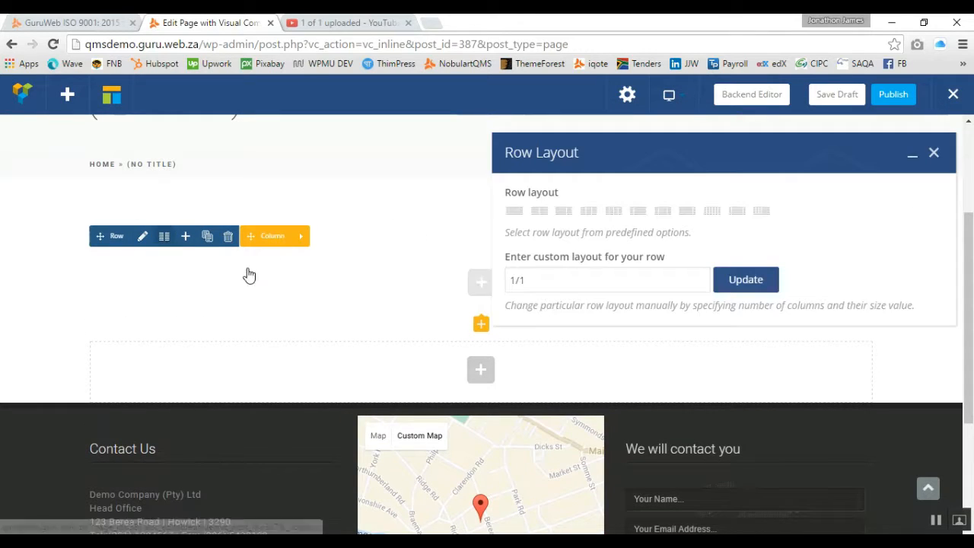
{"action": "left_click", "coordinate": [590, 213]}
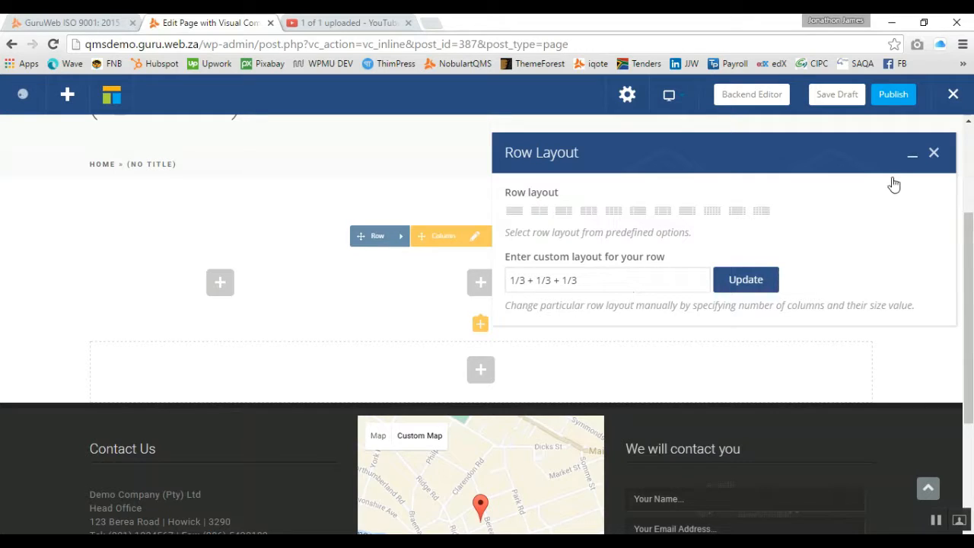
{"action": "left_click", "coordinate": [933, 156]}
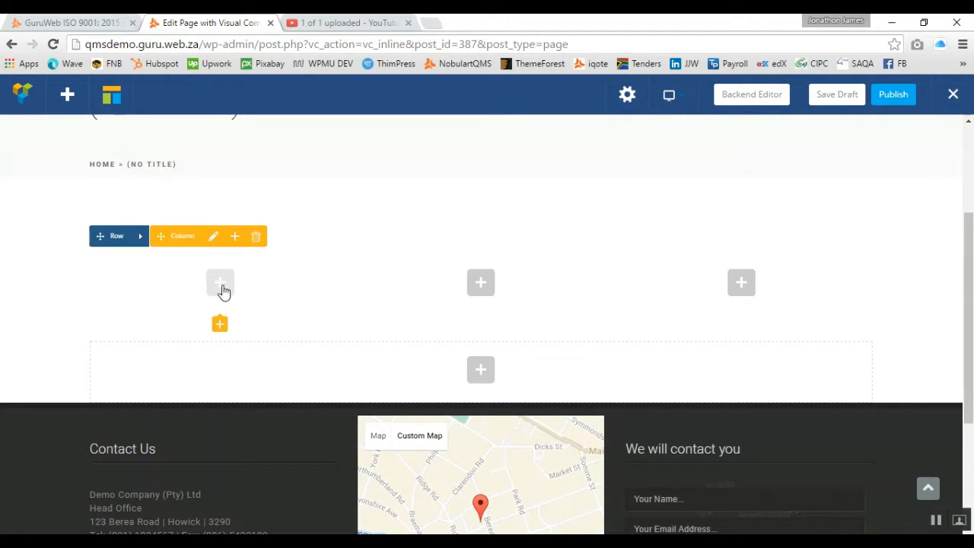
Step: Browse the full library of elements available for the row's columns and close it without adding one
{"action": "left_click", "coordinate": [361, 281]}
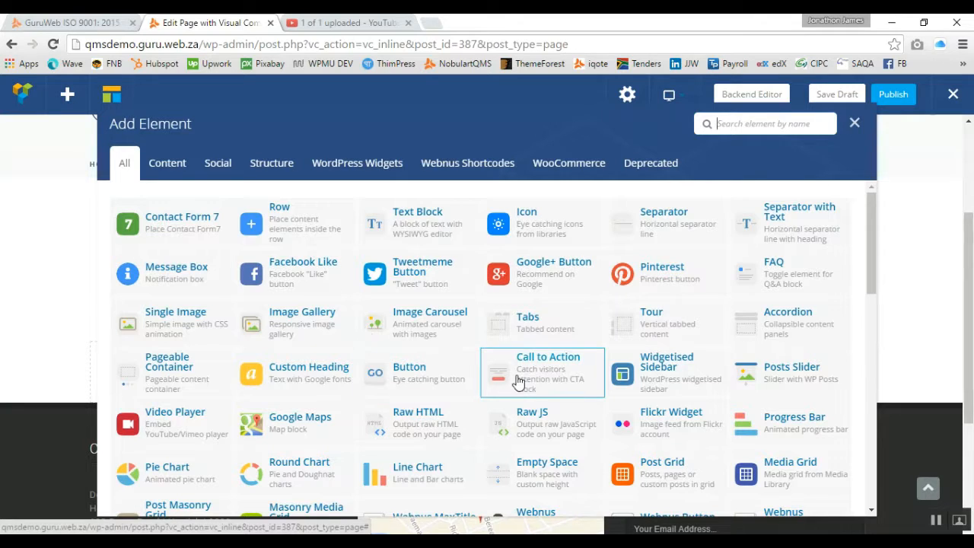
{"action": "scroll", "coordinate": [544, 373], "scroll_direction": "down", "scroll_amount": 2}
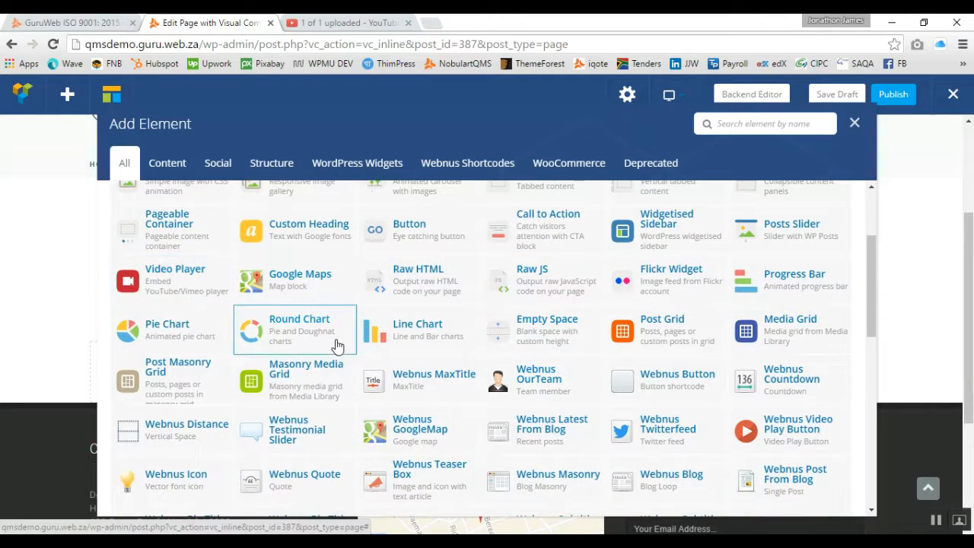
{"action": "scroll", "coordinate": [458, 361], "scroll_direction": "down", "scroll_amount": 1}
{"action": "scroll", "coordinate": [458, 360], "scroll_direction": "down", "scroll_amount": 3}
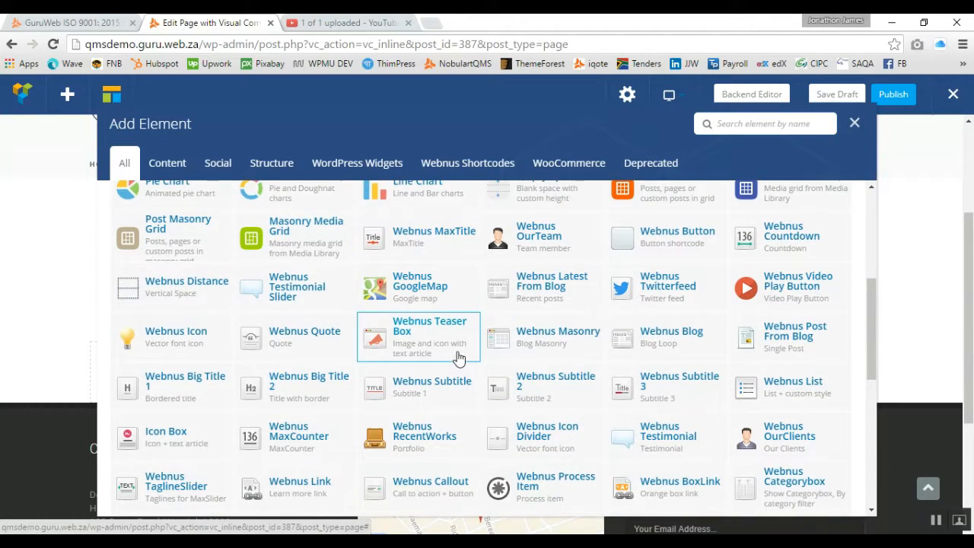
{"action": "scroll", "coordinate": [458, 357], "scroll_direction": "down", "scroll_amount": 1}
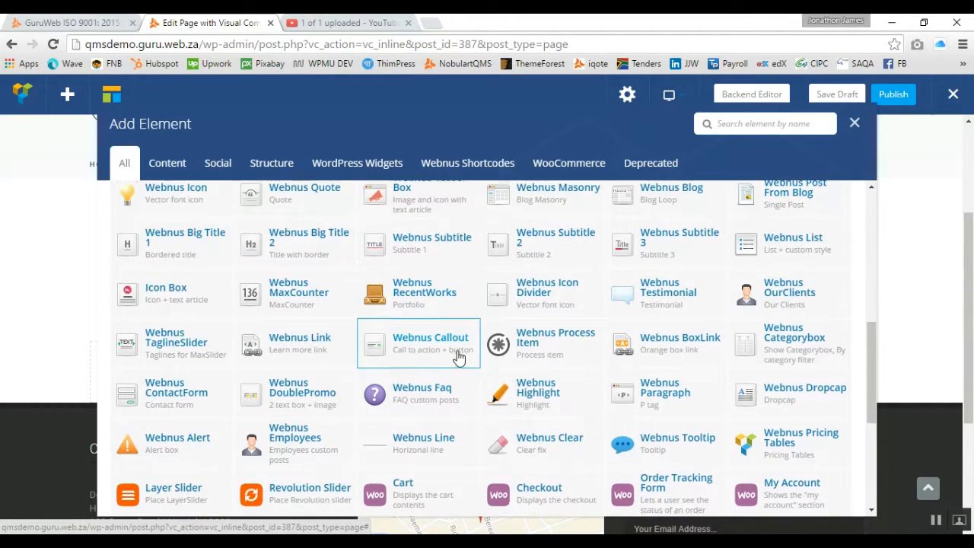
{"action": "scroll", "coordinate": [458, 357], "scroll_direction": "down", "scroll_amount": 1}
{"action": "scroll", "coordinate": [458, 357], "scroll_direction": "down", "scroll_amount": 1}
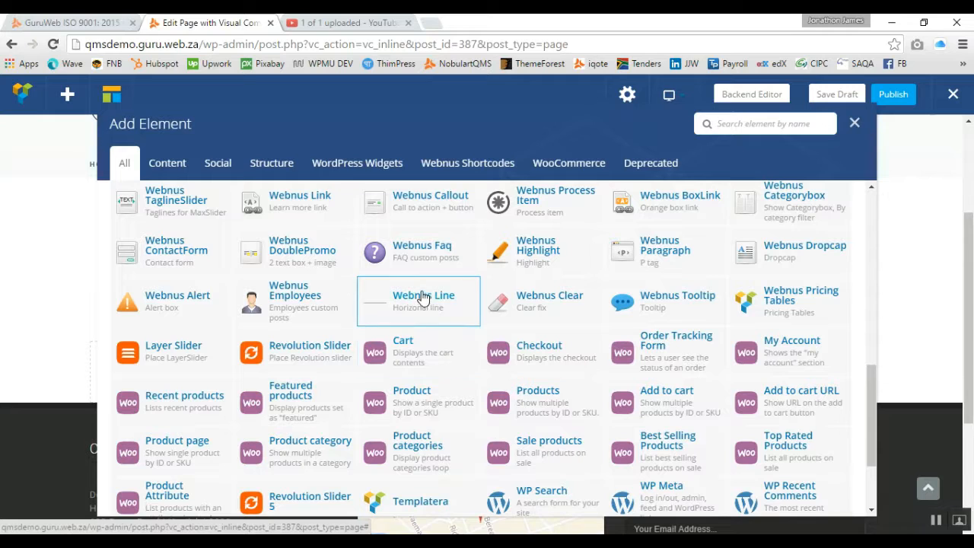
{"action": "scroll", "coordinate": [426, 352], "scroll_direction": "down", "scroll_amount": 1}
{"action": "scroll", "coordinate": [459, 354], "scroll_direction": "down", "scroll_amount": 1}
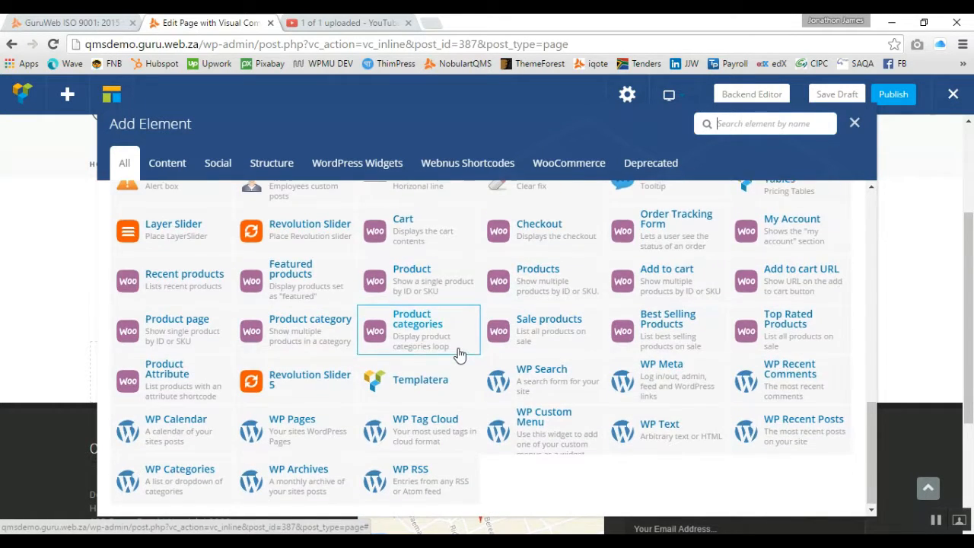
{"action": "scroll", "coordinate": [459, 354], "scroll_direction": "up", "scroll_amount": 3}
{"action": "scroll", "coordinate": [457, 352], "scroll_direction": "up", "scroll_amount": 2}
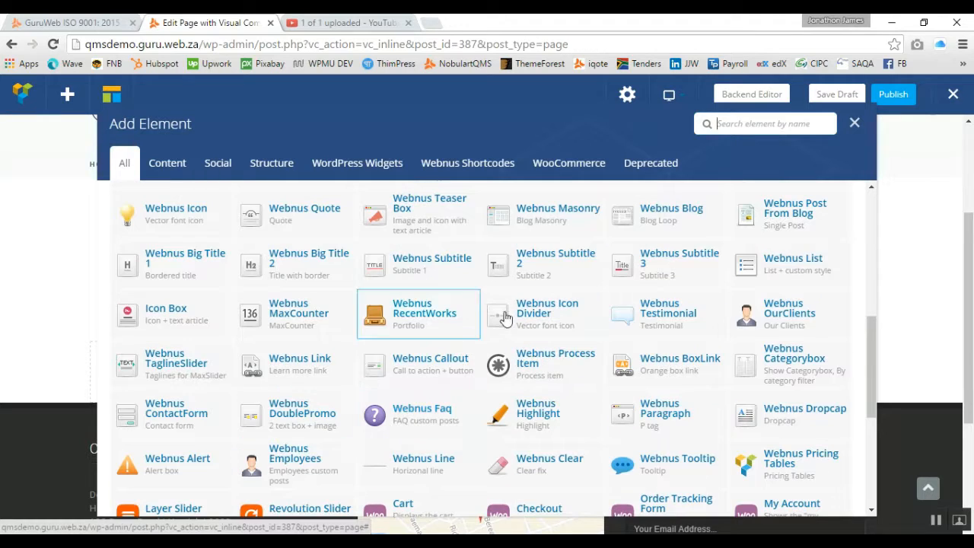
{"action": "scroll", "coordinate": [585, 327], "scroll_direction": "down", "scroll_amount": 1}
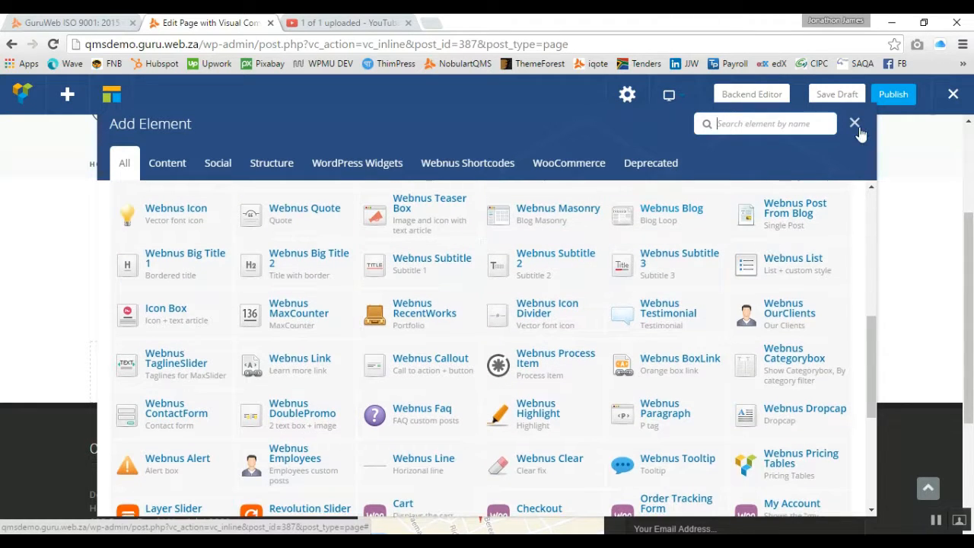
{"action": "left_click", "coordinate": [855, 124]}
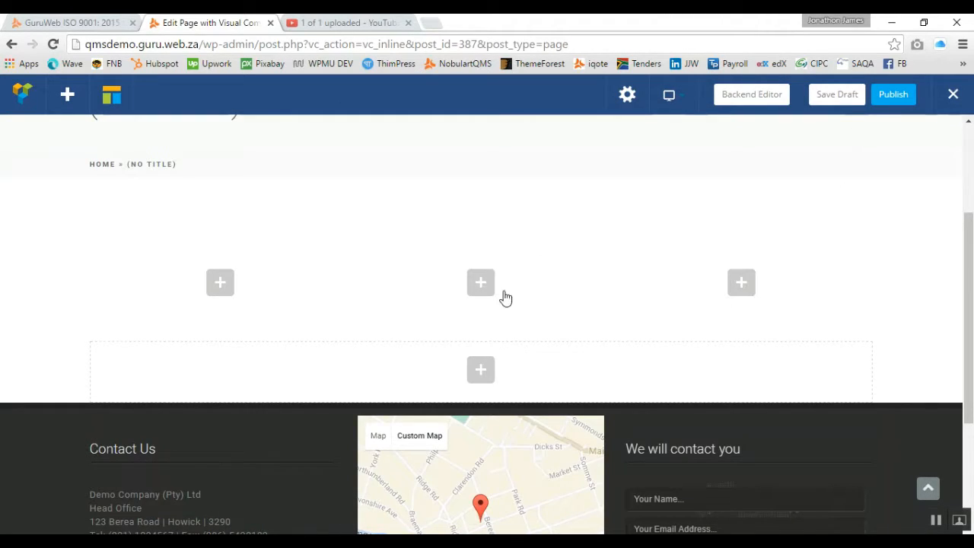
Step: Try repositioning the three-column row within the page layout
{"action": "mouse_move", "coordinate": [326, 301]}
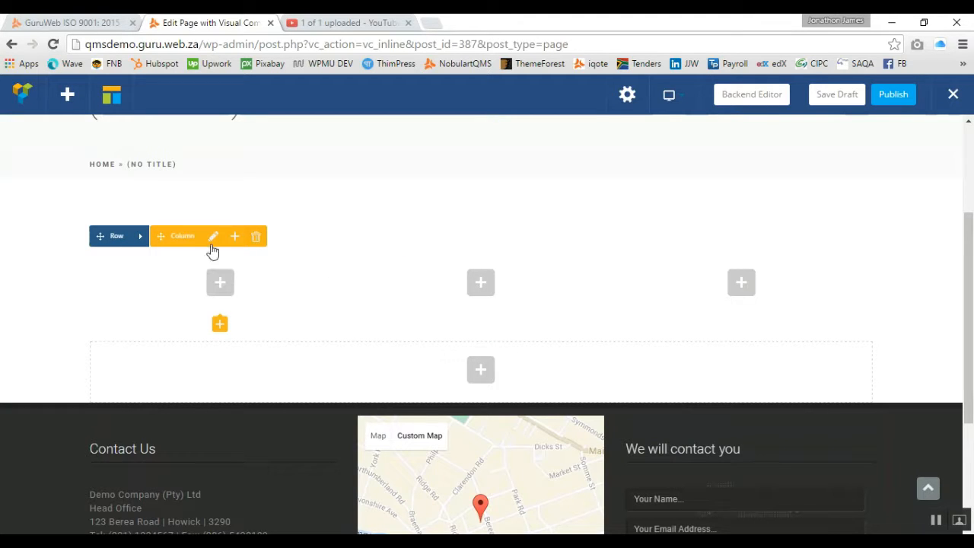
{"action": "mouse_move", "coordinate": [110, 235]}
{"action": "left_mouse_down"}
{"action": "mouse_move", "coordinate": [119, 217]}
{"action": "mouse_move", "coordinate": [152, 231]}
{"action": "mouse_move", "coordinate": [217, 224]}
{"action": "mouse_move", "coordinate": [175, 256]}
{"action": "mouse_move", "coordinate": [169, 223]}
{"action": "mouse_move", "coordinate": [172, 256]}
{"action": "mouse_move", "coordinate": [161, 251]}
{"action": "mouse_move", "coordinate": [156, 264]}
{"action": "left_mouse_up"}
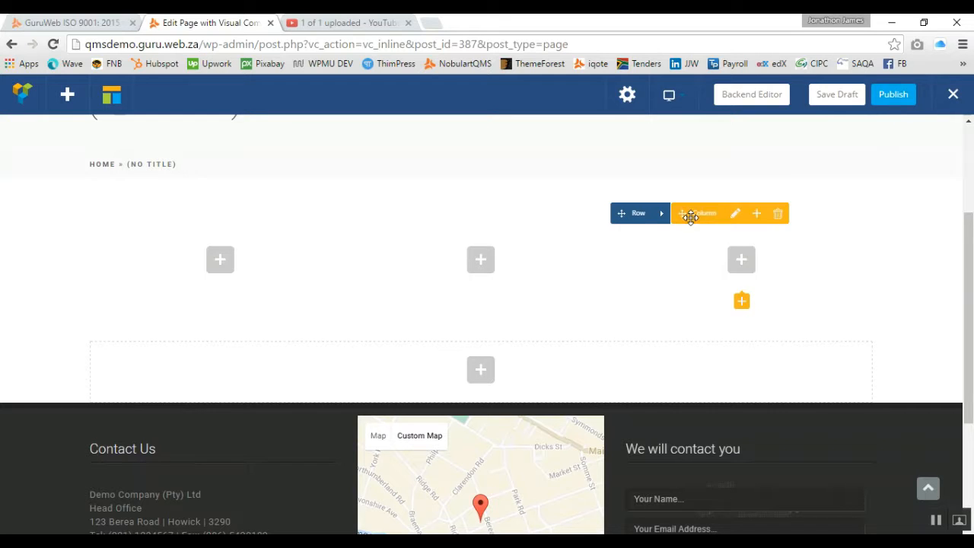
Step: Switch the untitled page to the Backend Editor, leaving the frontend editor without saving
{"action": "scroll", "coordinate": [568, 159], "scroll_direction": "up", "scroll_amount": 2}
{"action": "scroll", "coordinate": [553, 174], "scroll_direction": "up", "scroll_amount": 2}
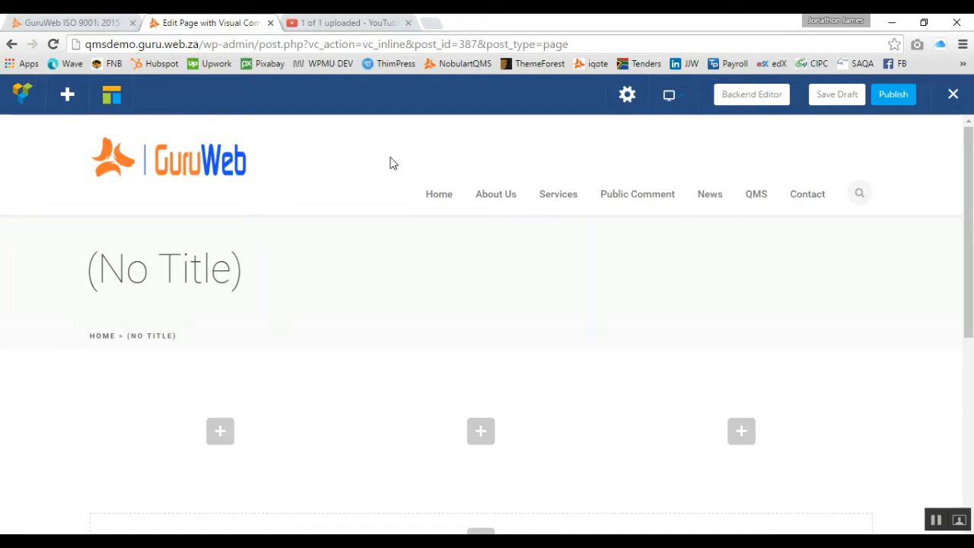
{"action": "left_click", "coordinate": [763, 99]}
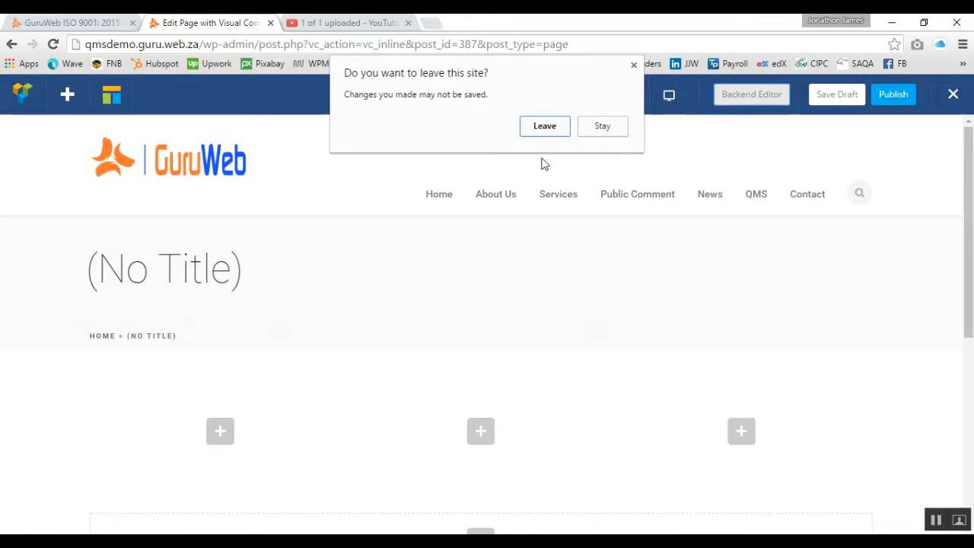
{"action": "left_click", "coordinate": [546, 130]}
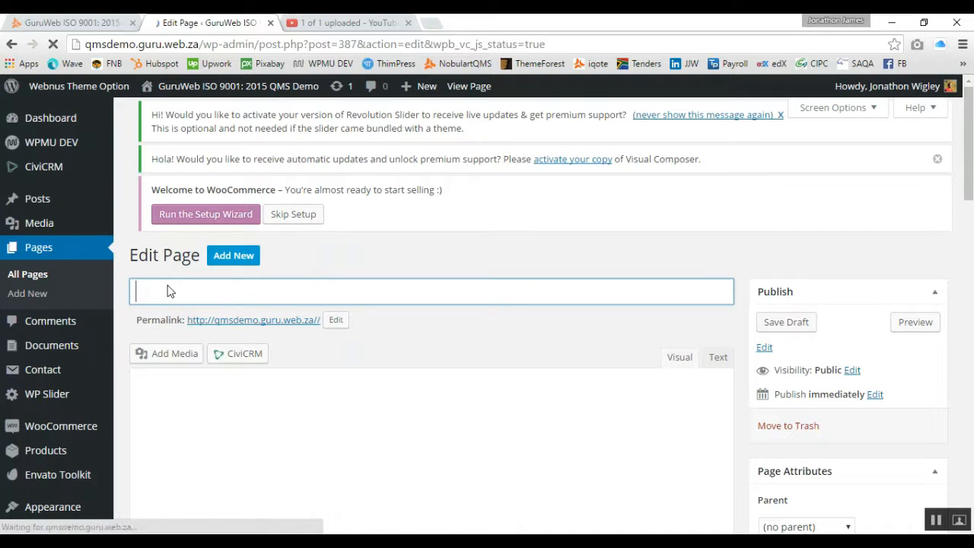
Step: Open the Menus management screen in the site's Appearance settings
{"action": "scroll", "coordinate": [168, 292], "scroll_direction": "down", "scroll_amount": 3}
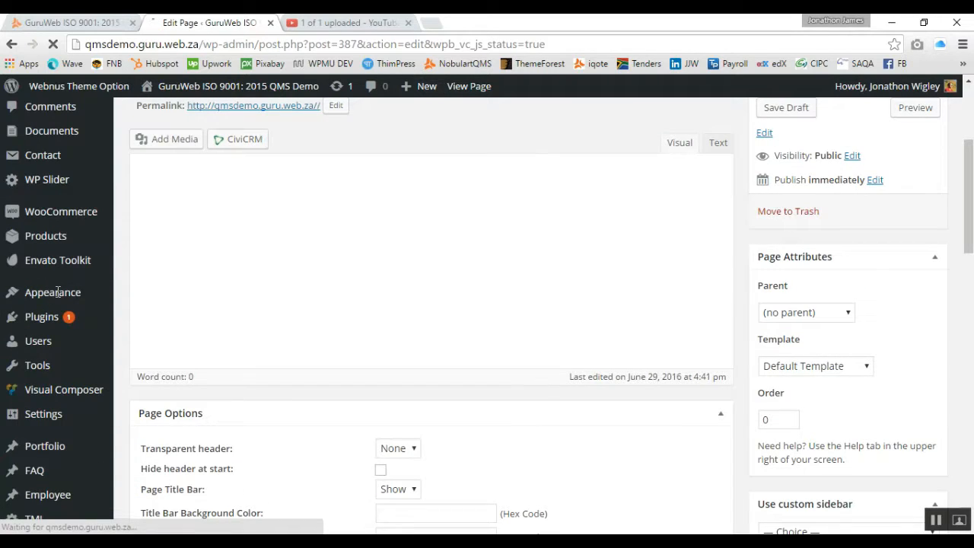
{"action": "scroll", "coordinate": [65, 303], "scroll_direction": "up", "scroll_amount": 3}
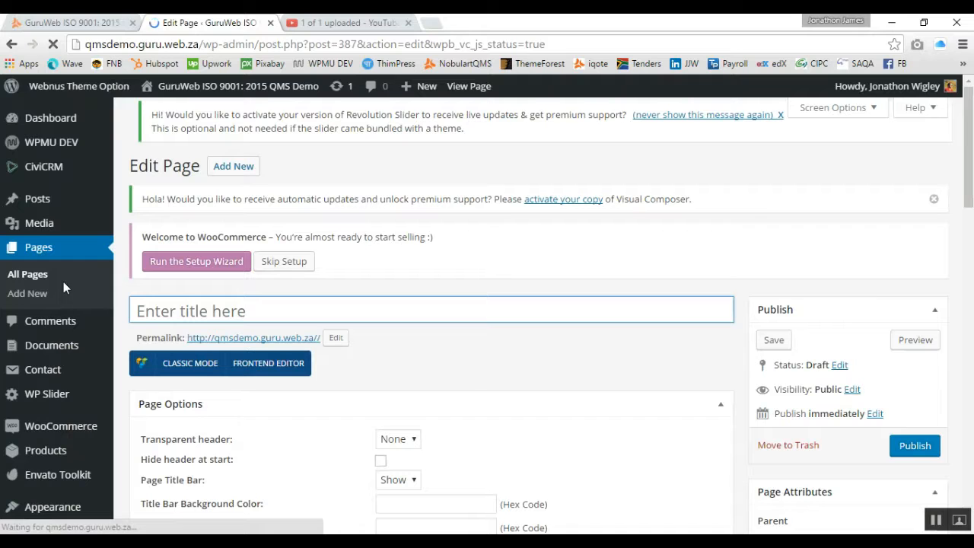
{"action": "scroll", "coordinate": [95, 348], "scroll_direction": "down", "scroll_amount": 1}
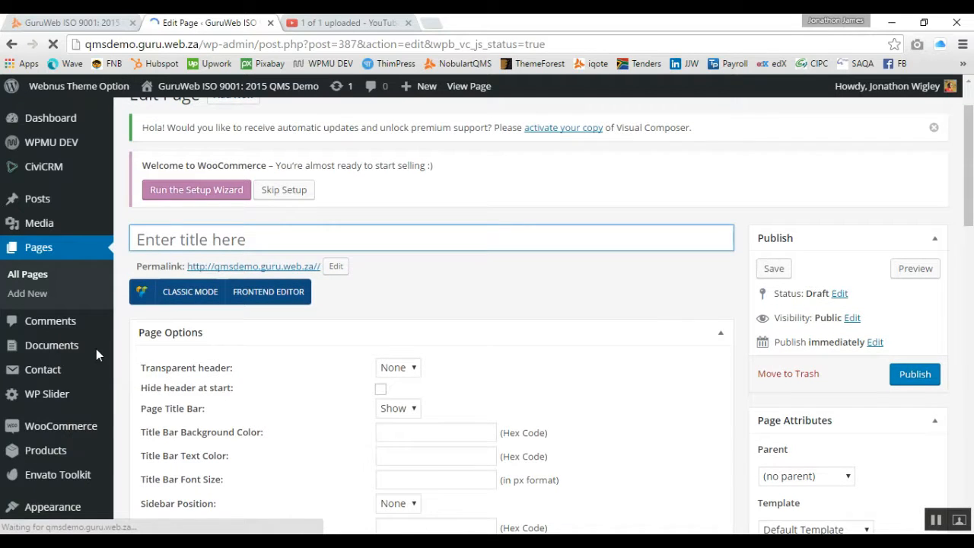
{"action": "scroll", "coordinate": [81, 316], "scroll_direction": "down", "scroll_amount": 3}
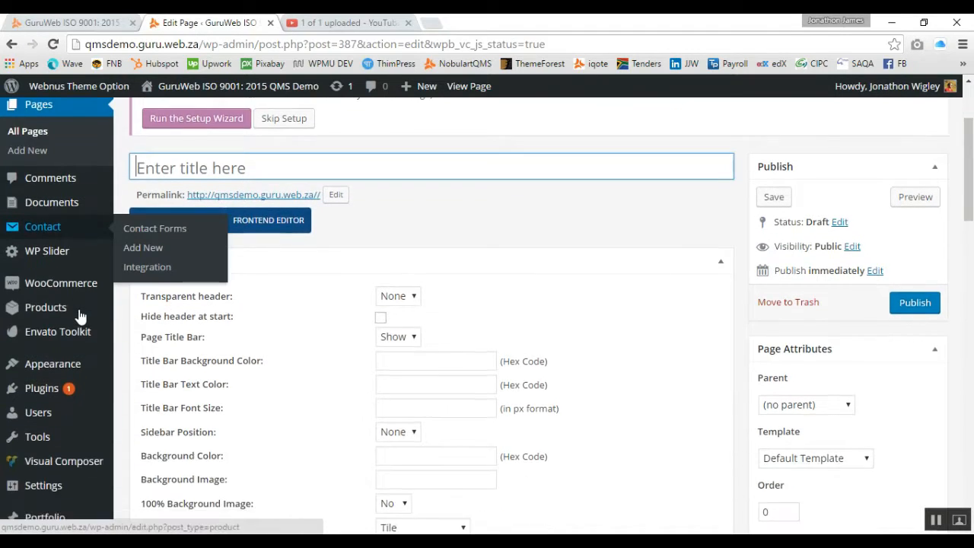
{"action": "scroll", "coordinate": [81, 317], "scroll_direction": "down", "scroll_amount": 3}
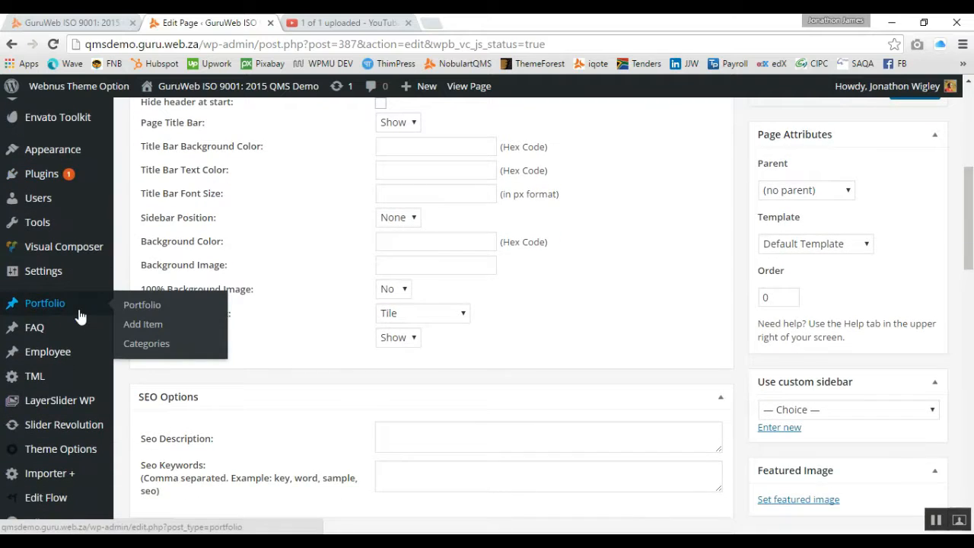
{"action": "mouse_move", "coordinate": [76, 224]}
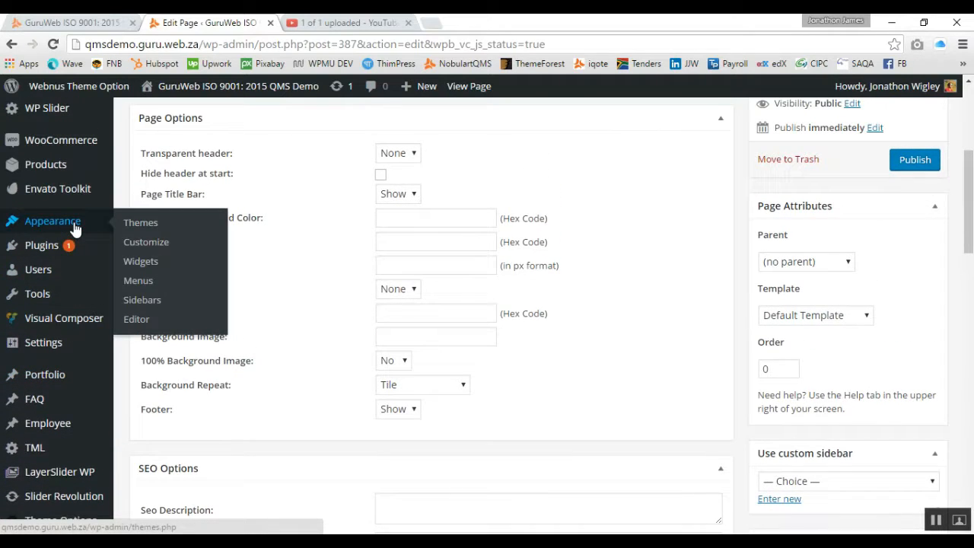
{"action": "left_click", "coordinate": [134, 279]}
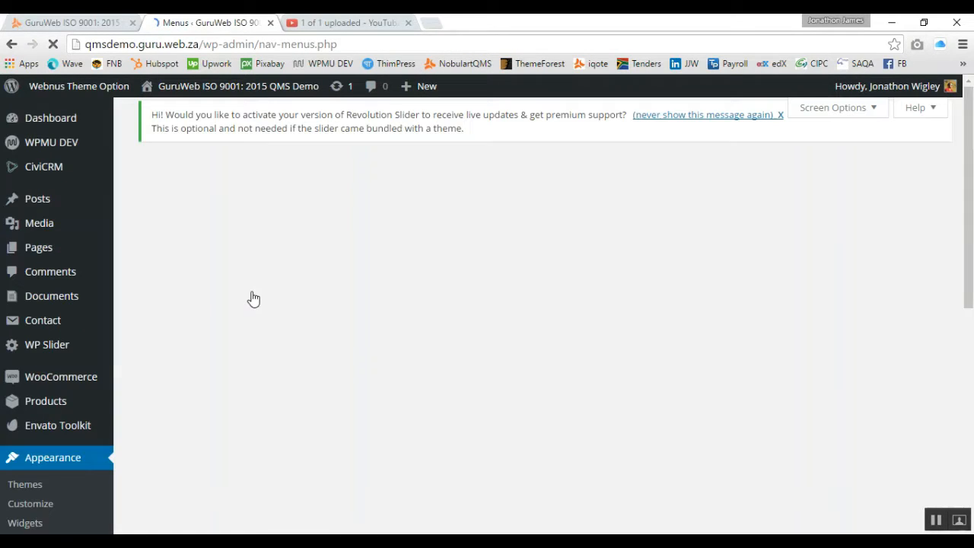
Step: Load the Main Menu for editing in place of the QMS menu
{"action": "scroll", "coordinate": [330, 344], "scroll_direction": "down", "scroll_amount": 3}
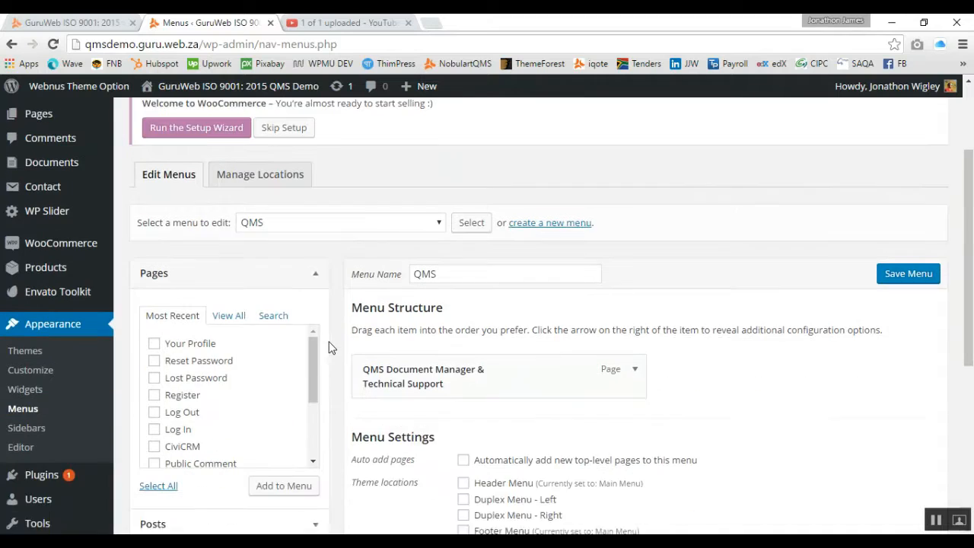
{"action": "scroll", "coordinate": [367, 296], "scroll_direction": "up", "scroll_amount": 1}
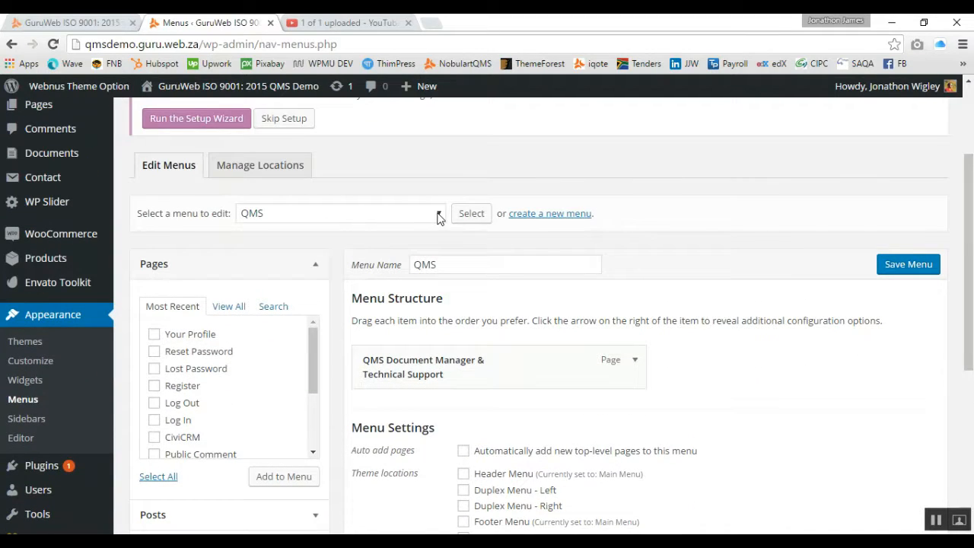
{"action": "left_click", "coordinate": [439, 216]}
{"action": "left_click", "coordinate": [355, 231]}
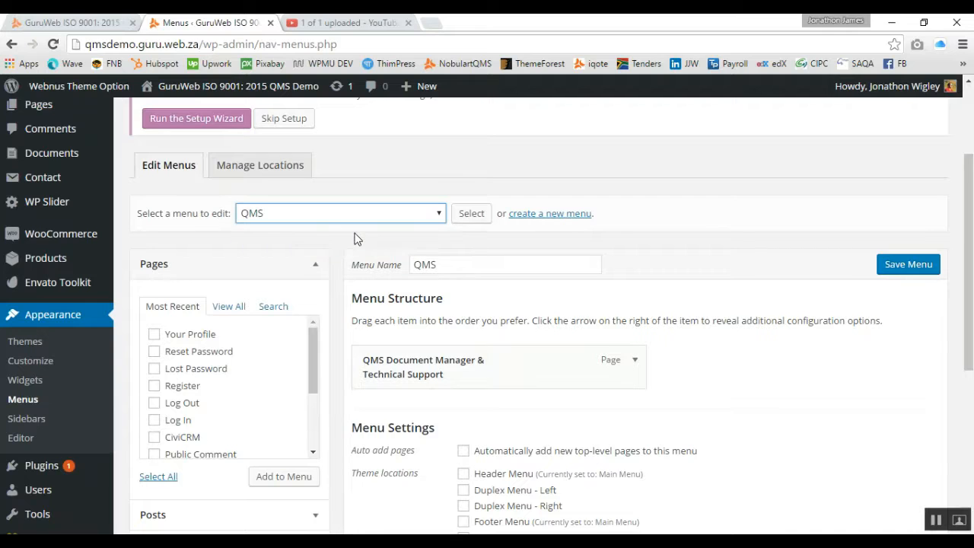
{"action": "left_click", "coordinate": [468, 215]}
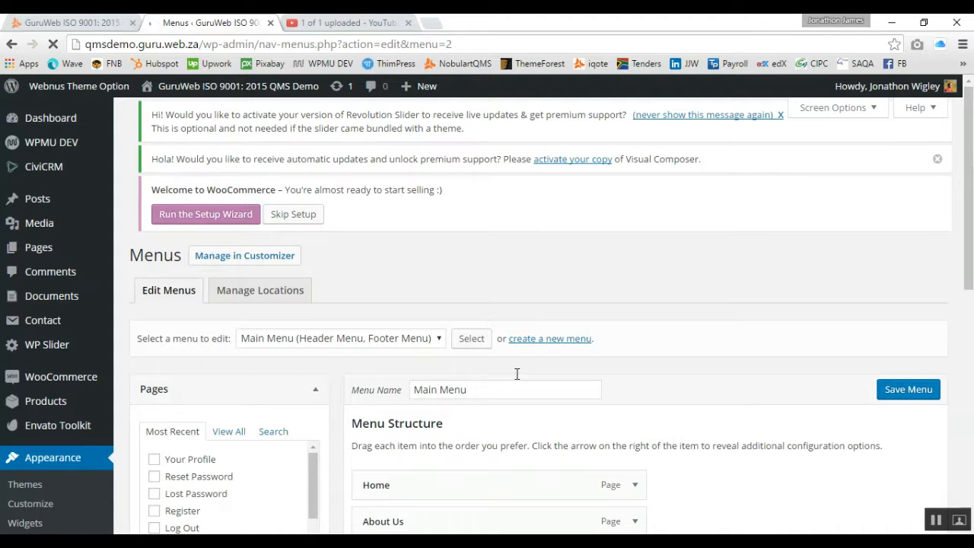
Step: Select the Services page in the list of recent pages available for the Main Menu
{"action": "scroll", "coordinate": [517, 373], "scroll_direction": "down", "scroll_amount": 1}
{"action": "scroll", "coordinate": [435, 363], "scroll_direction": "down", "scroll_amount": 2}
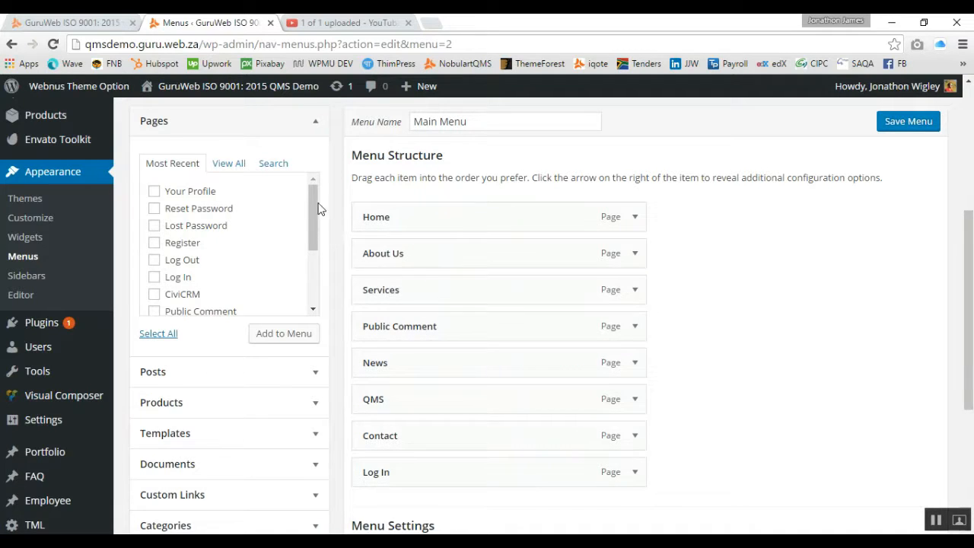
{"action": "left_click_drag", "start_coordinate": [310, 197], "coordinate": [312, 259]}
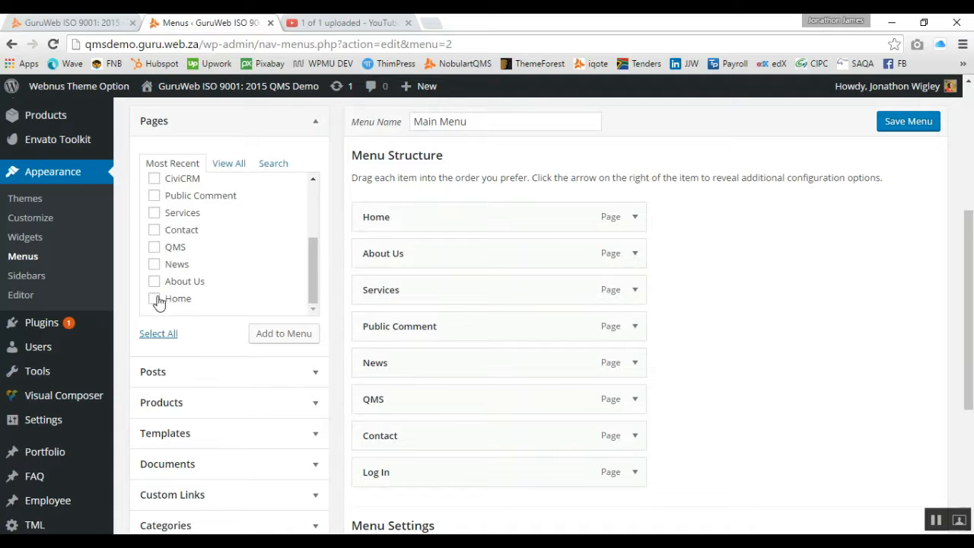
{"action": "left_click", "coordinate": [154, 216]}
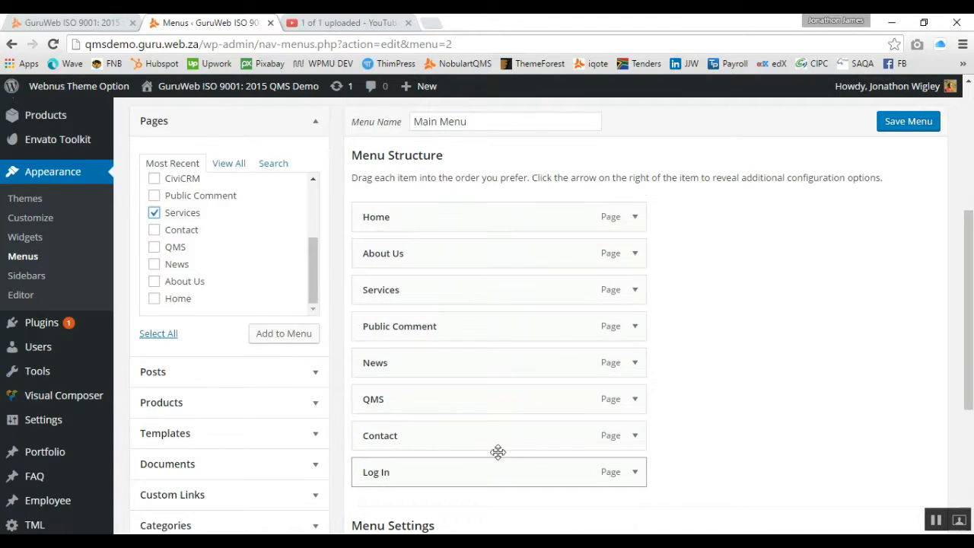
Step: Nest the Log In item under Contact as a sub-item, and return it to the top level
{"action": "mouse_move", "coordinate": [479, 465]}
{"action": "left_mouse_down"}
{"action": "mouse_move", "coordinate": [494, 450]}
{"action": "mouse_move", "coordinate": [478, 395]}
{"action": "mouse_move", "coordinate": [480, 347]}
{"action": "mouse_move", "coordinate": [476, 471]}
{"action": "left_mouse_up"}
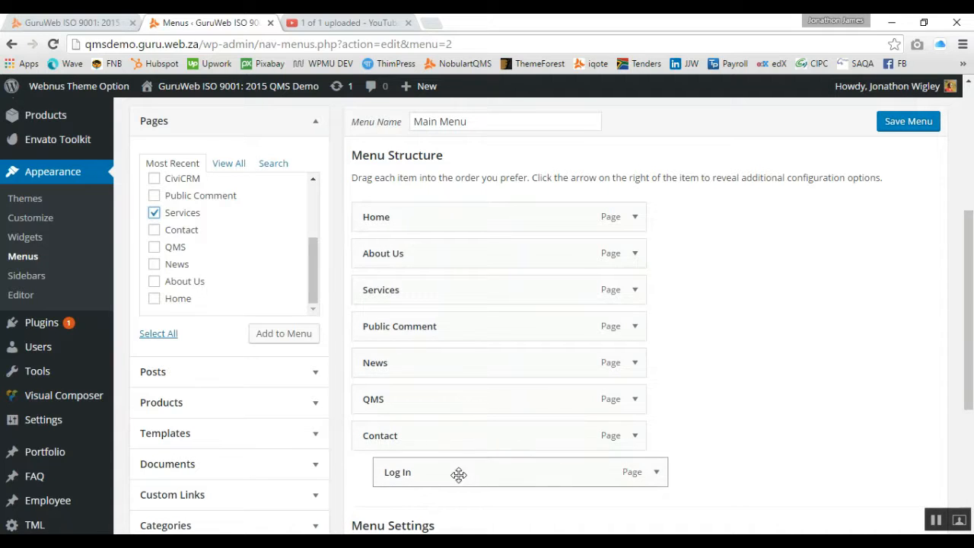
{"action": "mouse_move", "coordinate": [450, 474]}
{"action": "left_mouse_down"}
{"action": "mouse_move", "coordinate": [433, 469]}
{"action": "mouse_move", "coordinate": [453, 471]}
{"action": "left_mouse_up"}
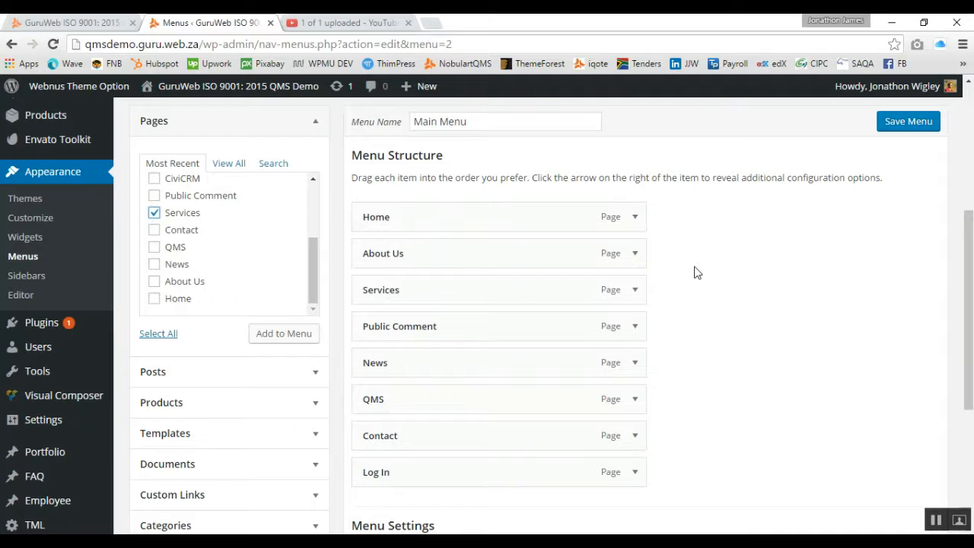
Step: Expand the Custom Links options and examine their URL and Link Text fields alongside the Main Menu structure
{"action": "scroll", "coordinate": [701, 275], "scroll_direction": "down", "scroll_amount": 2}
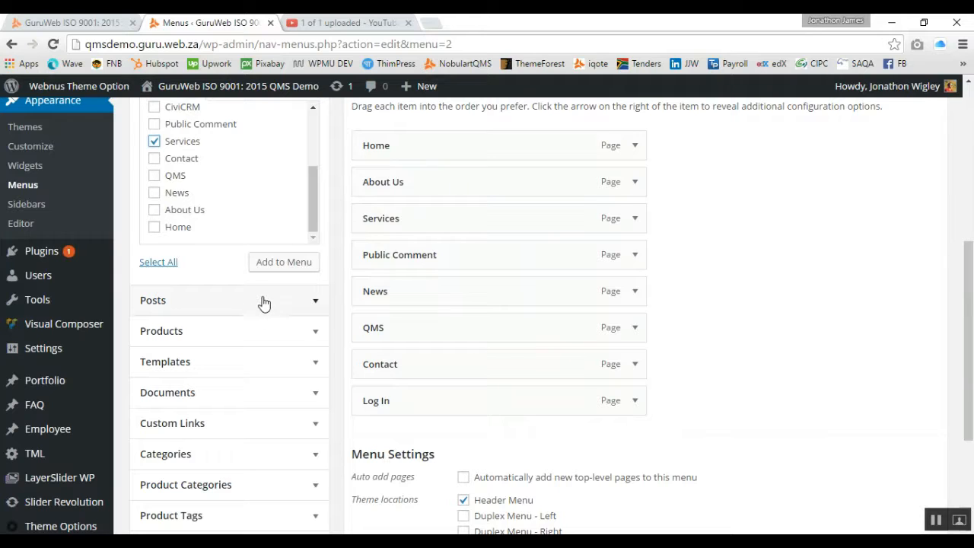
{"action": "scroll", "coordinate": [270, 370], "scroll_direction": "down", "scroll_amount": 2}
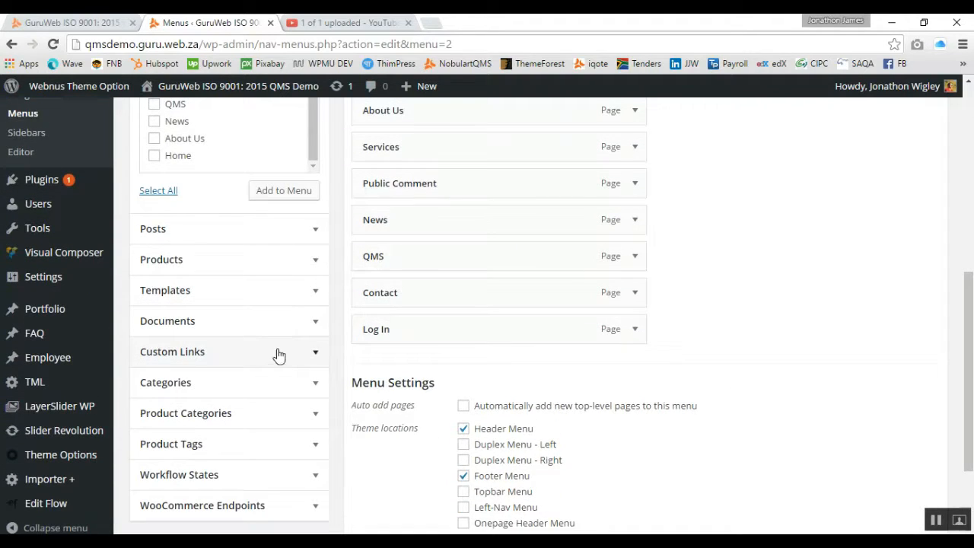
{"action": "left_click", "coordinate": [316, 354]}
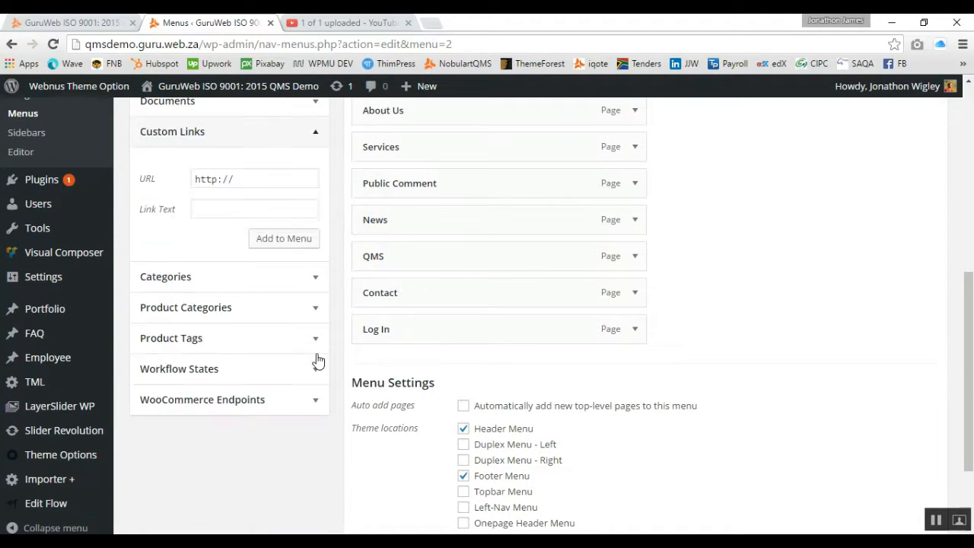
{"action": "scroll", "coordinate": [268, 232], "scroll_direction": "up", "scroll_amount": 2}
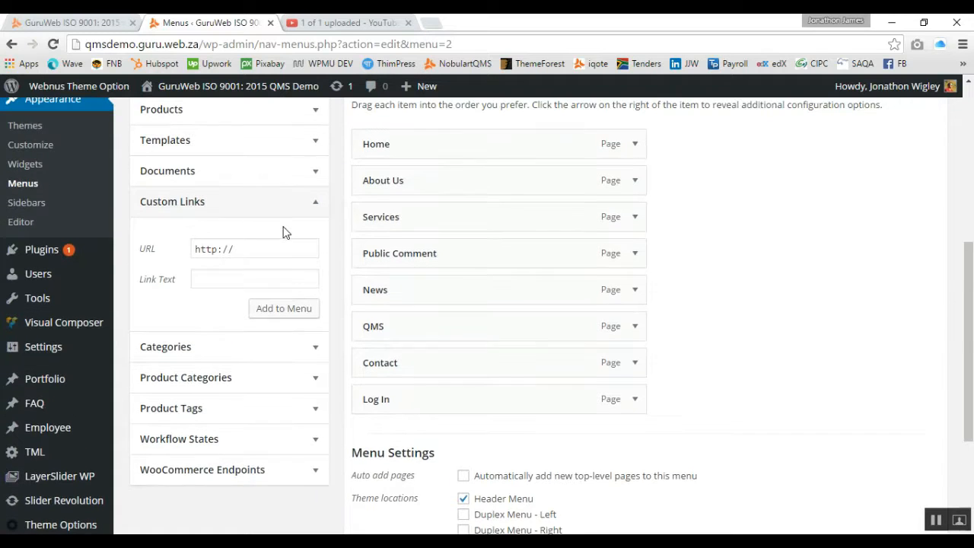
{"action": "left_click", "coordinate": [257, 254]}
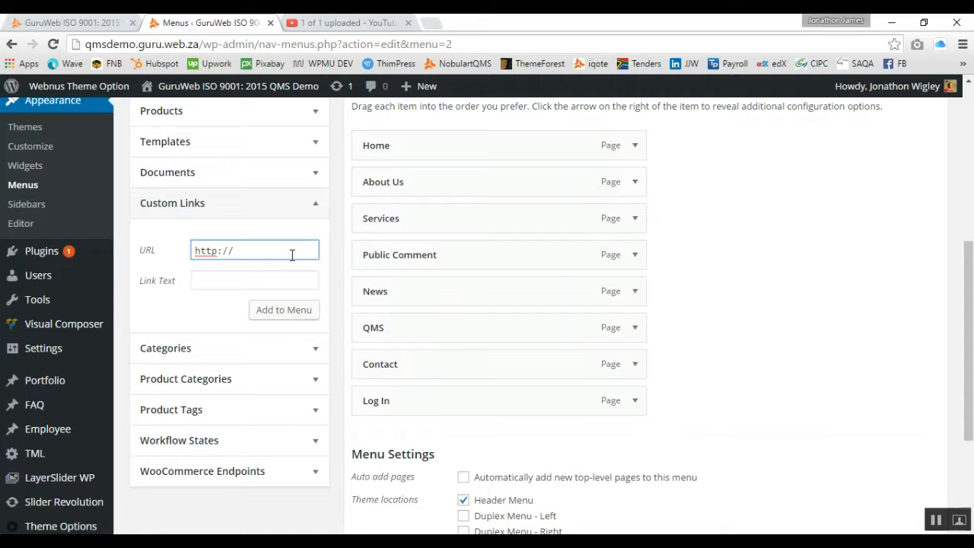
{"action": "left_click", "coordinate": [237, 278]}
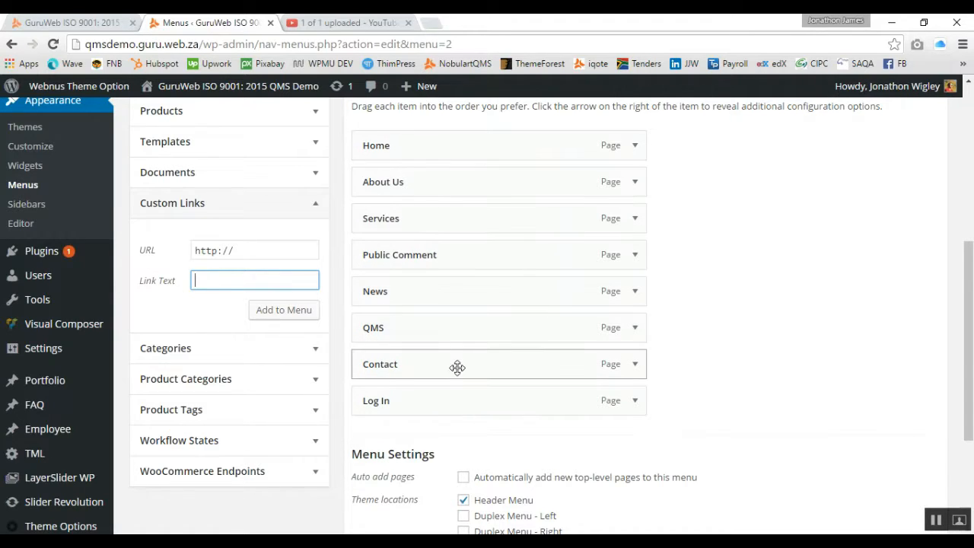
{"action": "scroll", "coordinate": [720, 334], "scroll_direction": "up", "scroll_amount": 1}
{"action": "scroll", "coordinate": [722, 341], "scroll_direction": "up", "scroll_amount": 1}
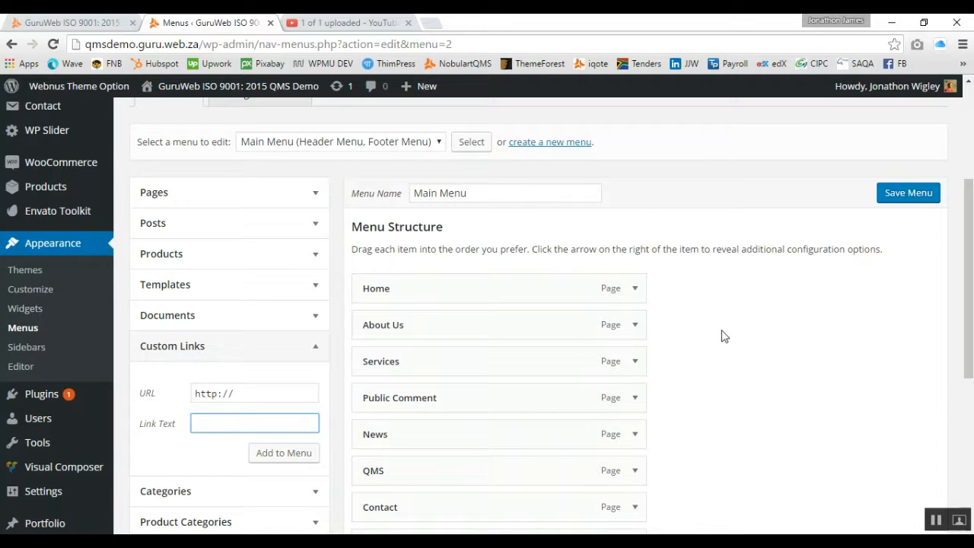
{"action": "scroll", "coordinate": [722, 323], "scroll_direction": "up", "scroll_amount": 1}
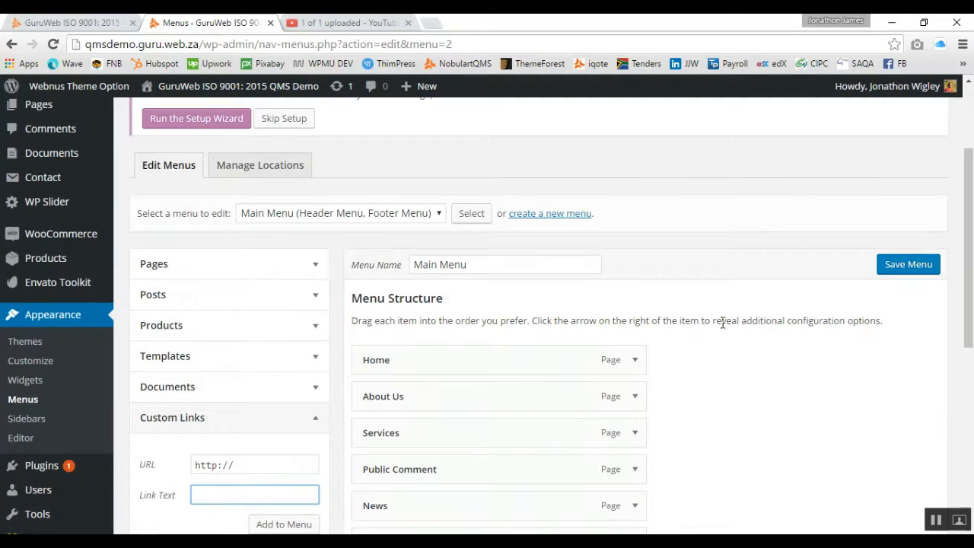